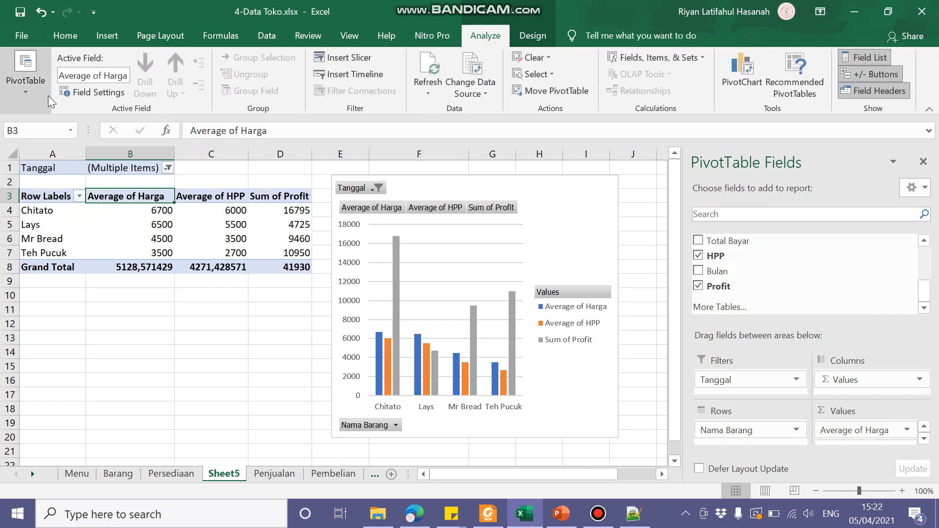
Format the Average of Harga values in the PivotTable as Currency with the Rp symbol and 0 decimal places
left_click(81, 92)
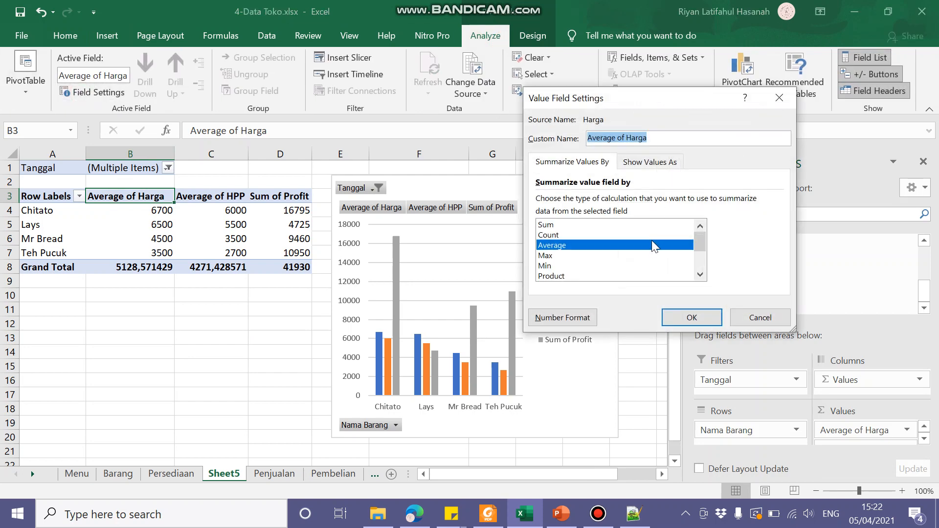
left_click(572, 323)
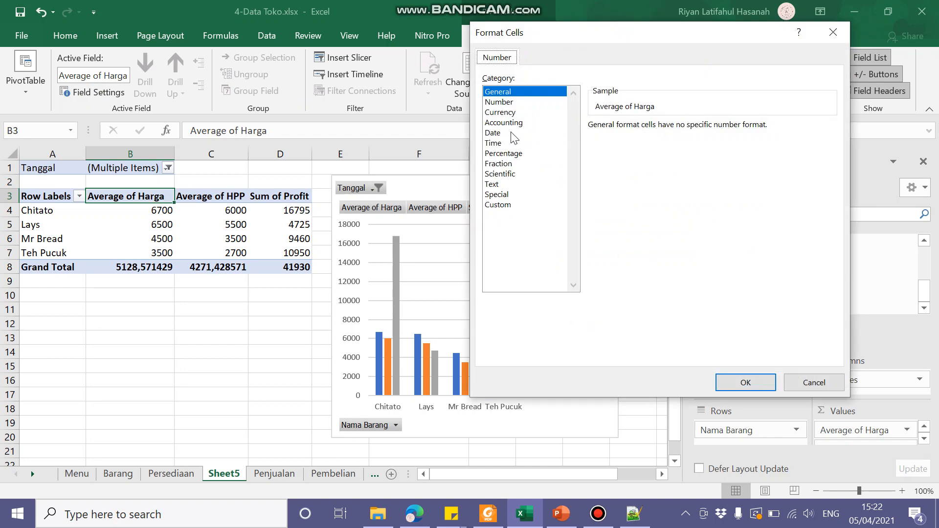
left_click(504, 113)
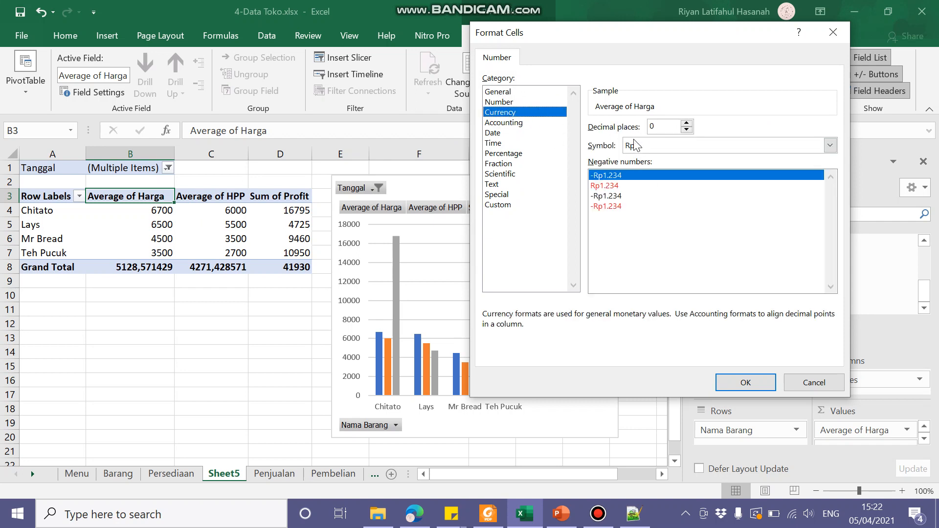
left_click(737, 387)
left_click(702, 320)
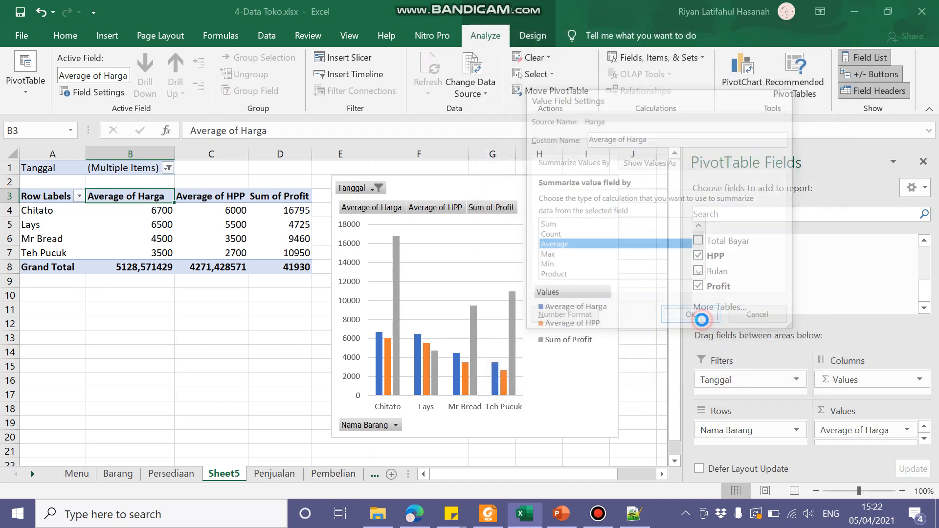
left_click(161, 322)
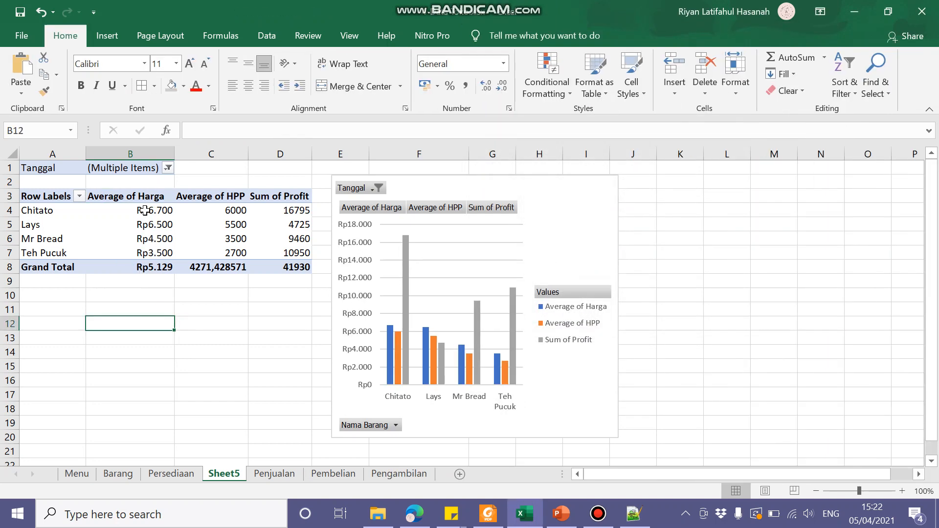
left_click_drag(143, 211, 146, 269)
left_click(219, 292)
Format the Average of HPP values as Currency with the Rp symbol and 0 decimal places
left_click(205, 196)
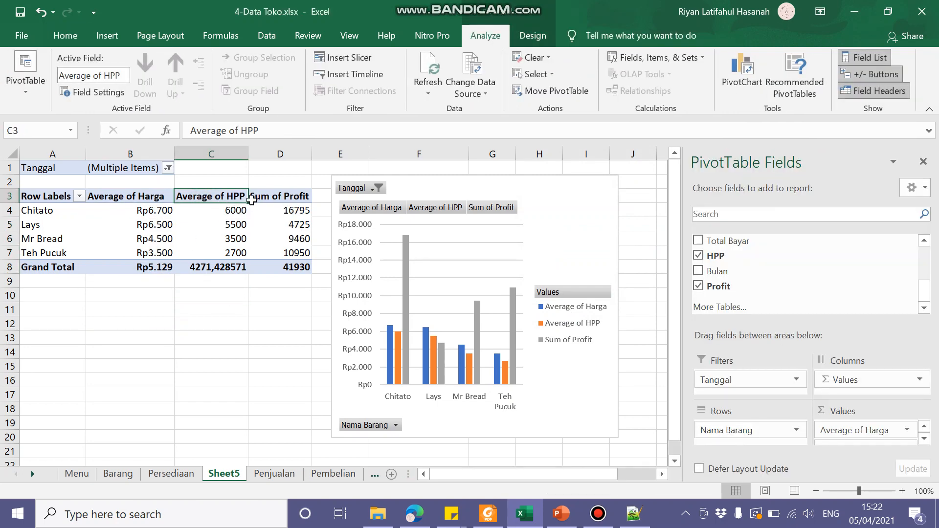
left_click(108, 92)
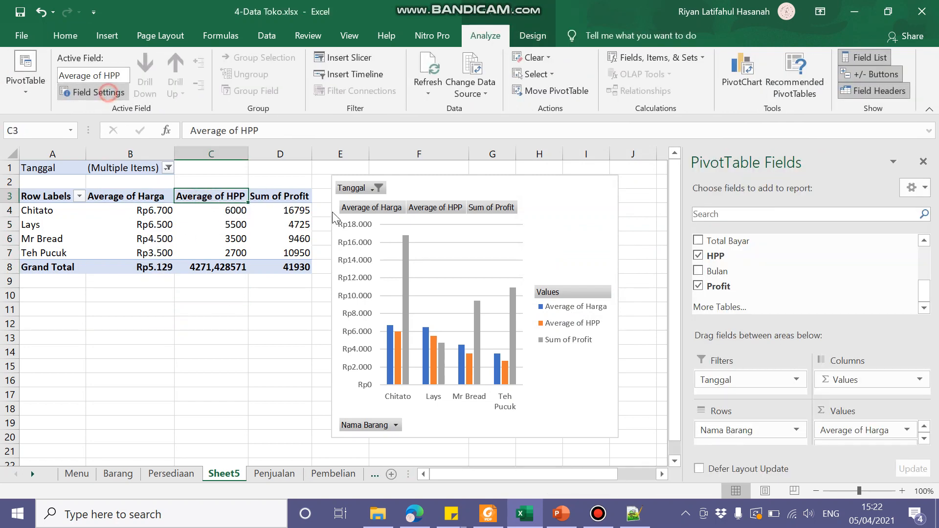
left_click(562, 321)
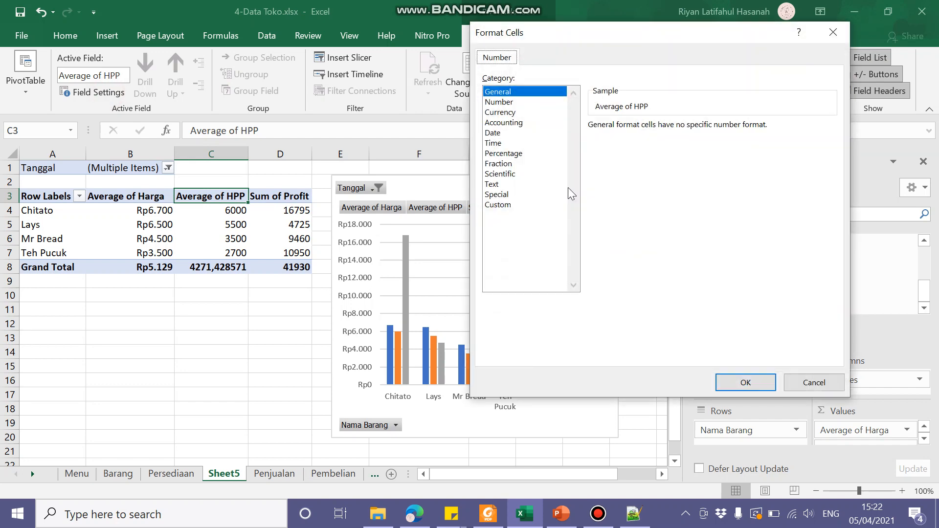
left_click(499, 102)
left_click(500, 112)
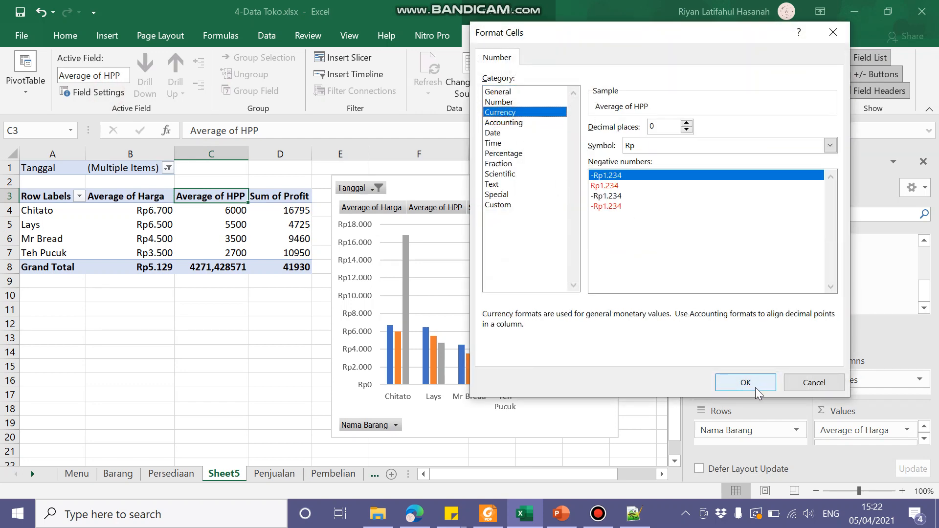
left_click(748, 382)
left_click(692, 317)
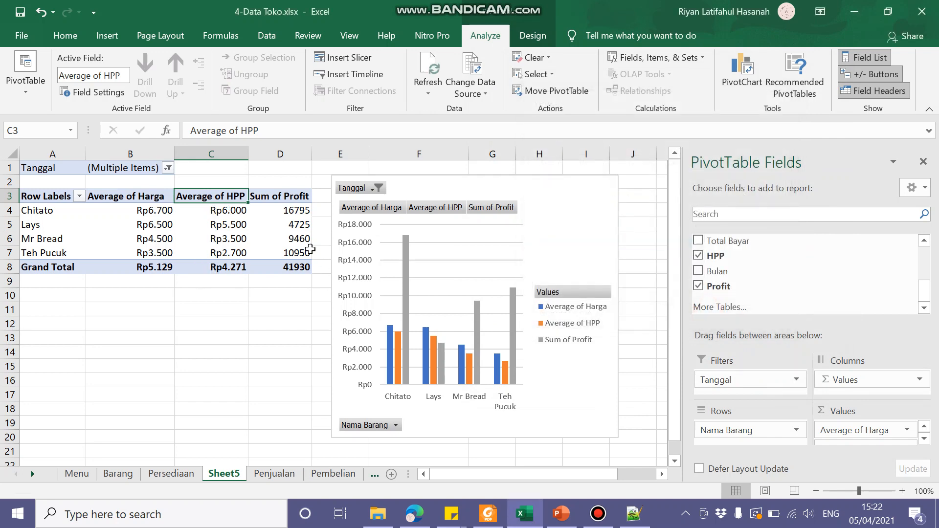
Format the Sum of Profit values in the PivotTable as Currency
left_click(266, 200)
left_click(110, 93)
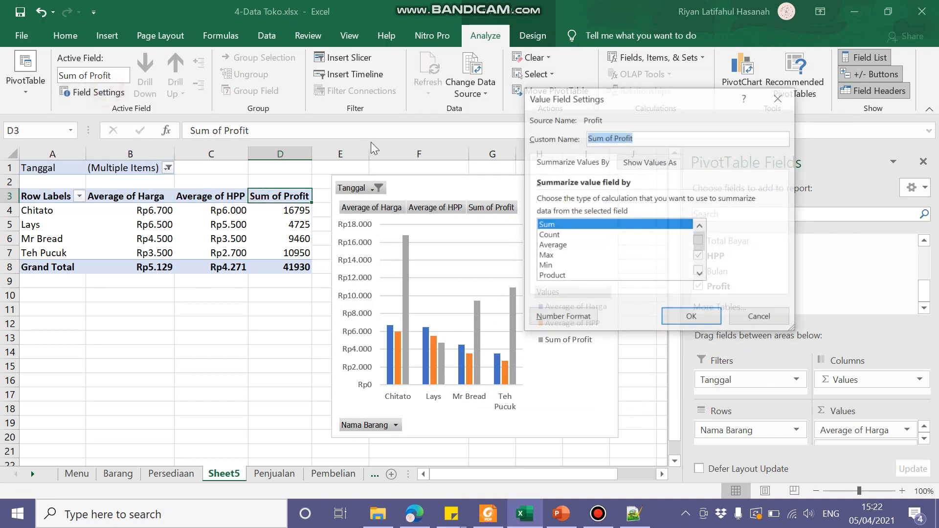
left_click(562, 317)
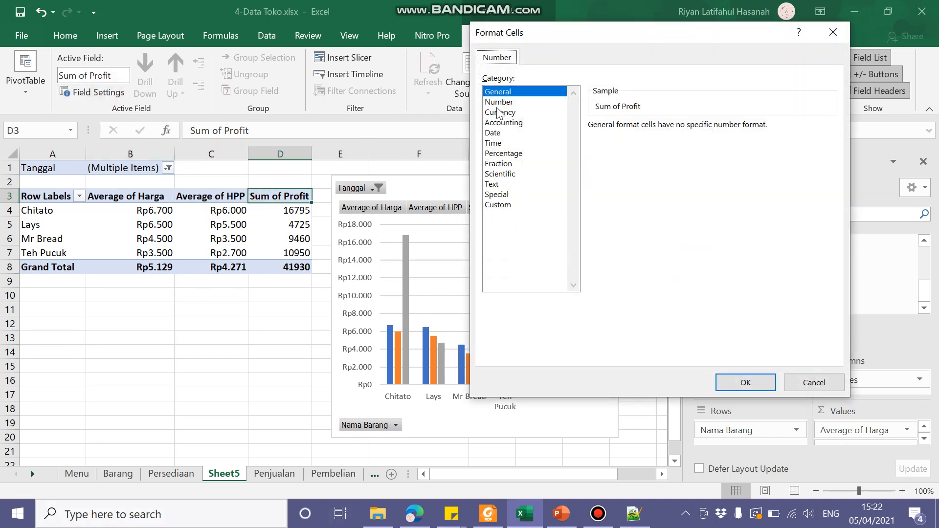
left_click(504, 113)
left_click(729, 382)
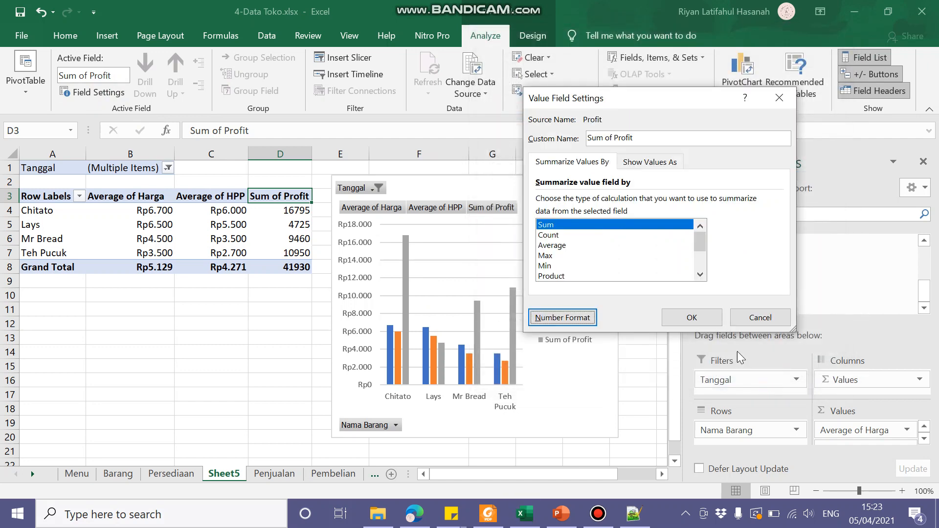
left_click(694, 316)
left_click(262, 321)
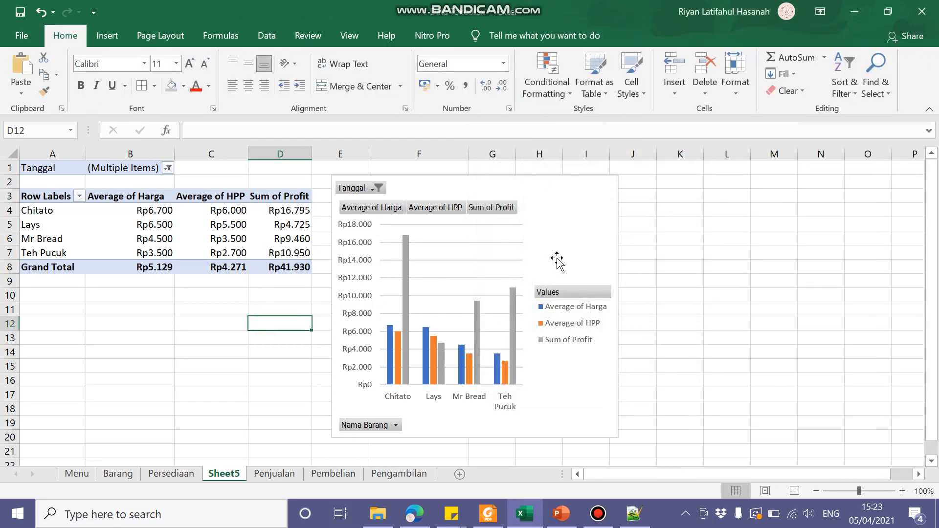
Apply the quick layout with a chart title, a legend above the plot and data labels to the PivotChart
left_click(532, 270)
mouse_move(528, 199)
left_mouse_down()
mouse_move(527, 211)
mouse_move(524, 199)
left_mouse_up()
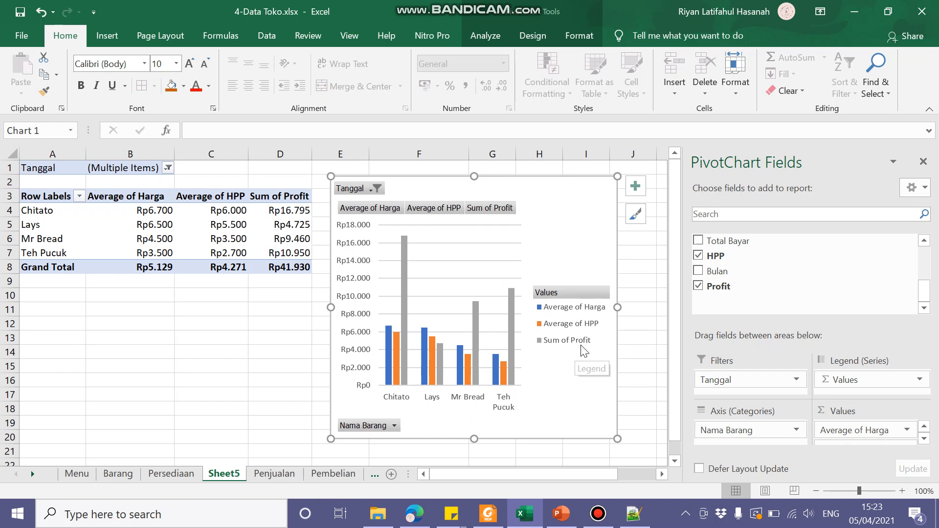
left_click(565, 396)
left_click(579, 36)
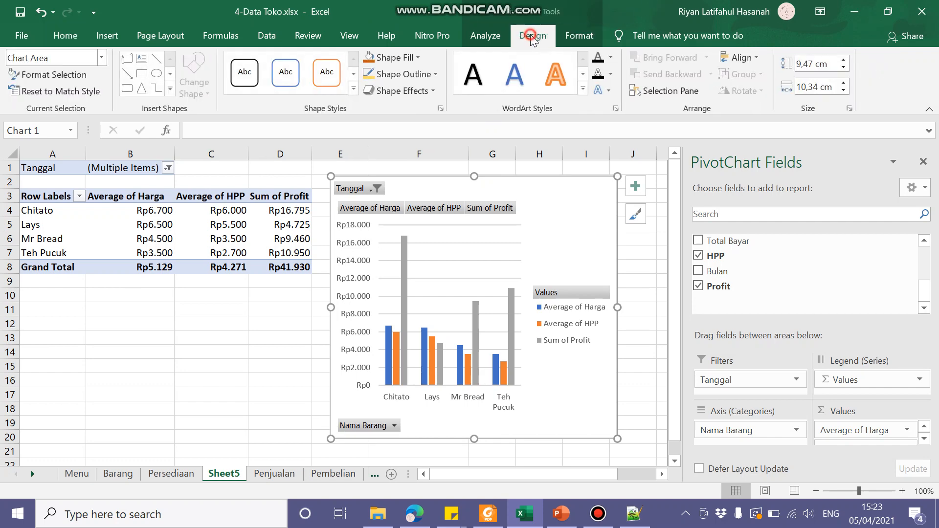
left_click(538, 37)
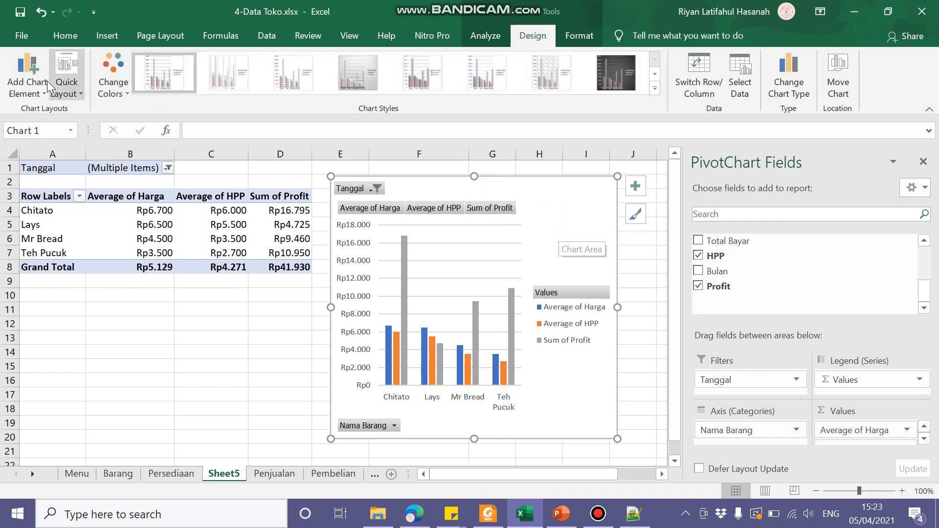
left_click(61, 92)
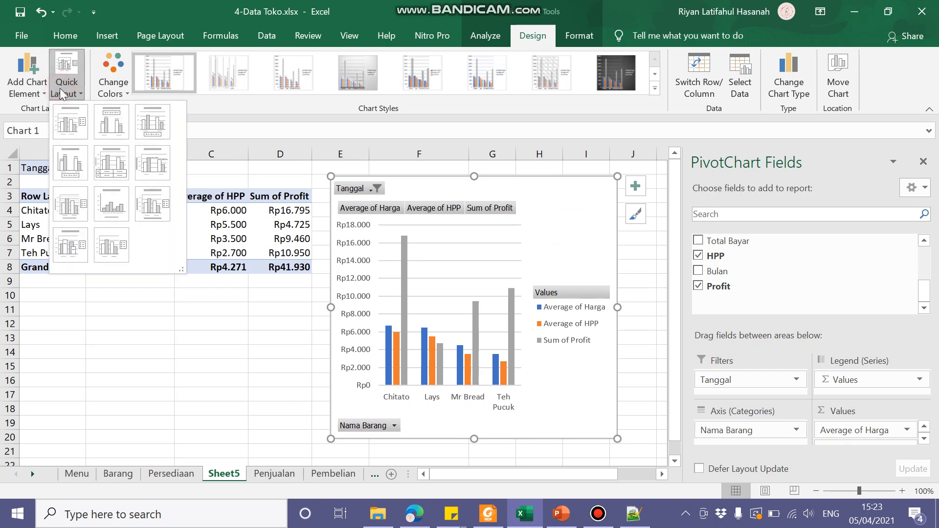
left_click(117, 123)
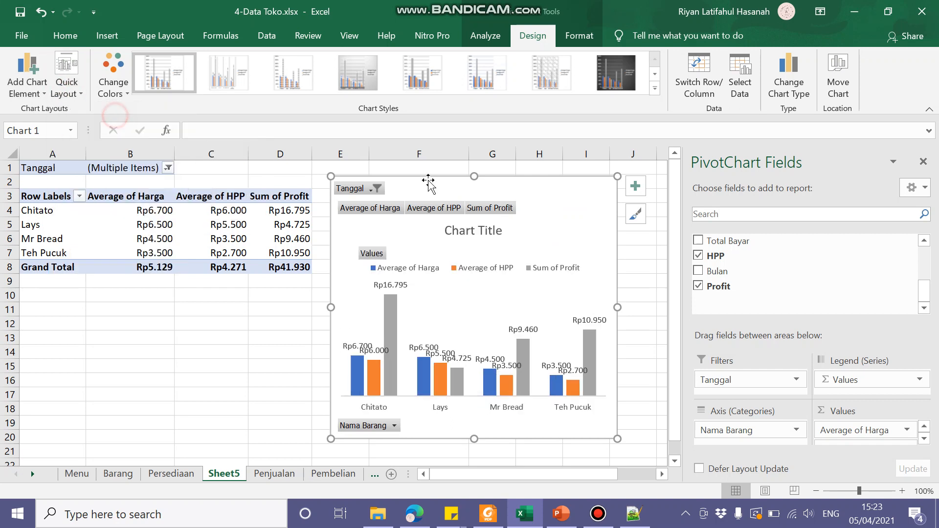
Change the chart title to "Laporan Penjualan"
left_click(472, 230)
double_click(473, 231)
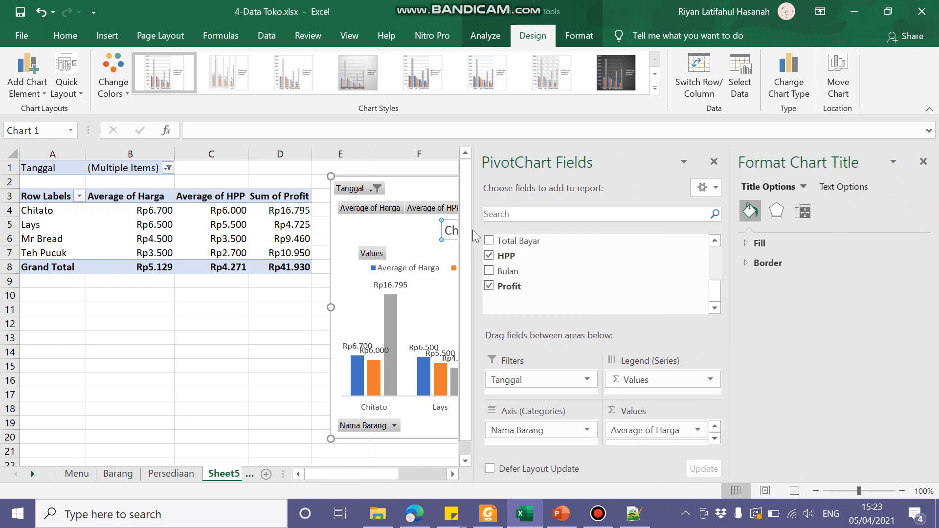
left_click(923, 161)
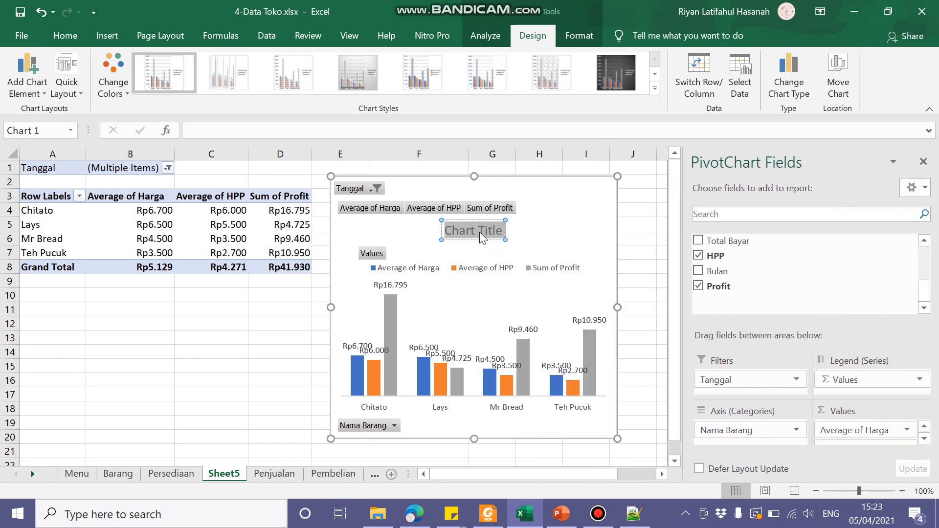
key("BackSpace")
key("Caps_Lock")
type("LPOE")
key("Caps_Lock")
type("n")
key("BackSpace")
key("BackSpace")
key("BackSpace")
key("BackSpace")
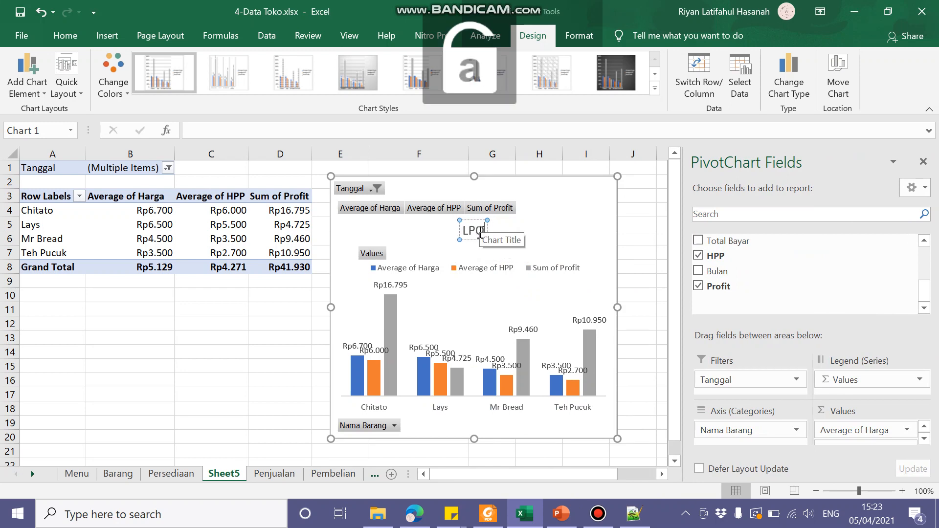
key("Caps_Lock")
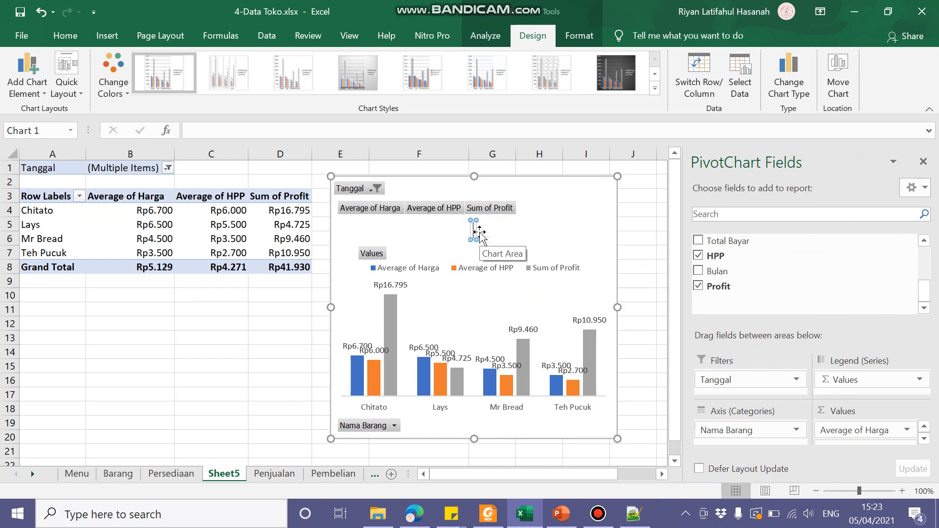
key("Caps_Lock")
type("aporan Penjualan")
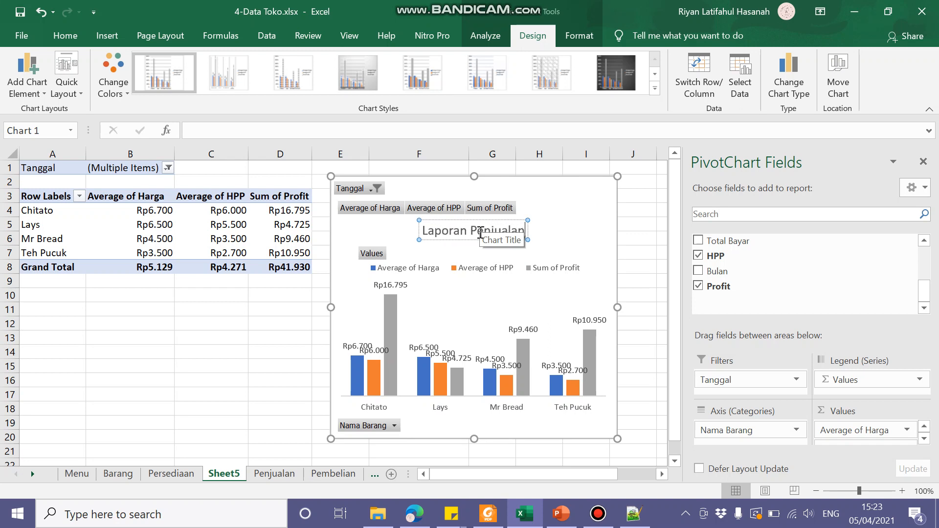
left_click(478, 232)
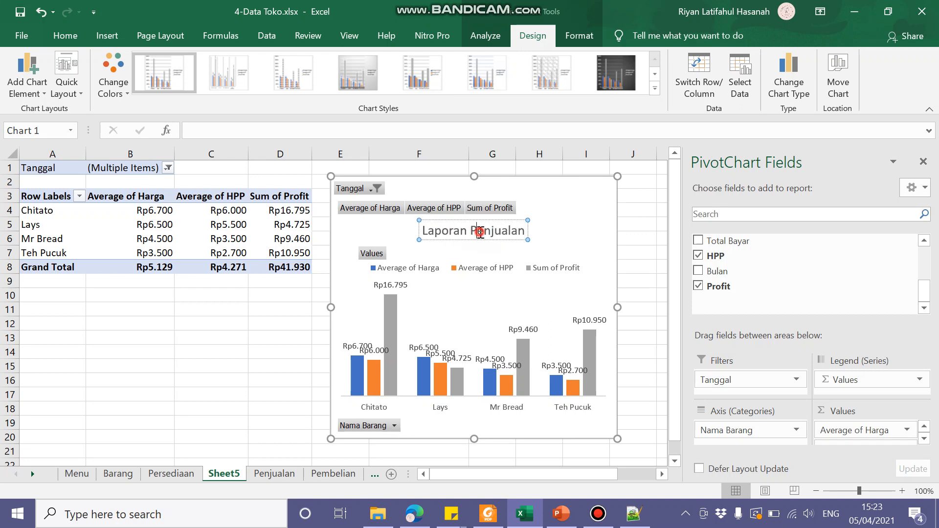
Try the quick layout with a data table on the chart, and return to the layout with data labels
left_click(67, 90)
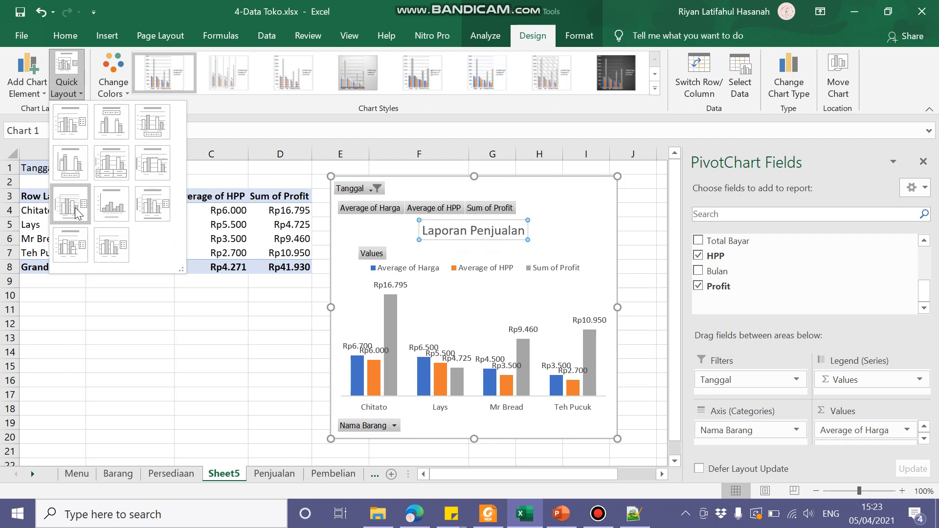
left_click(116, 159)
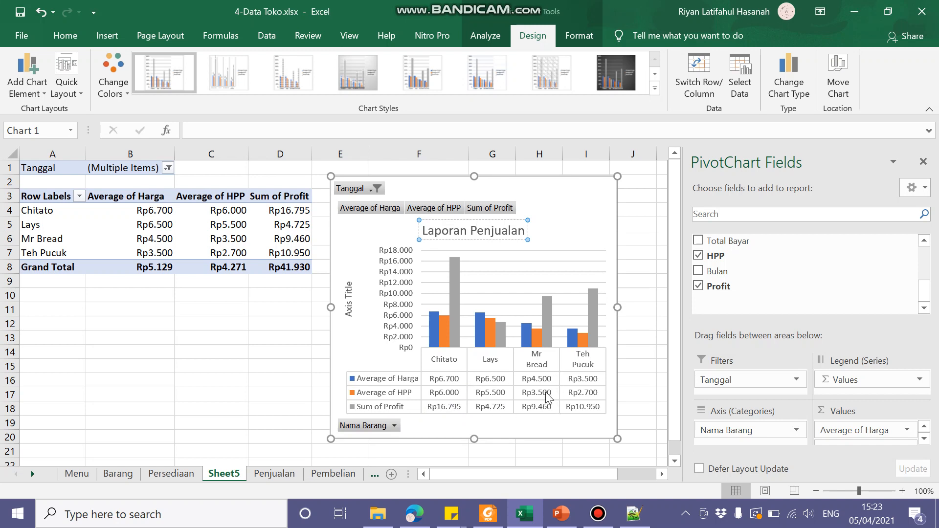
left_click(65, 86)
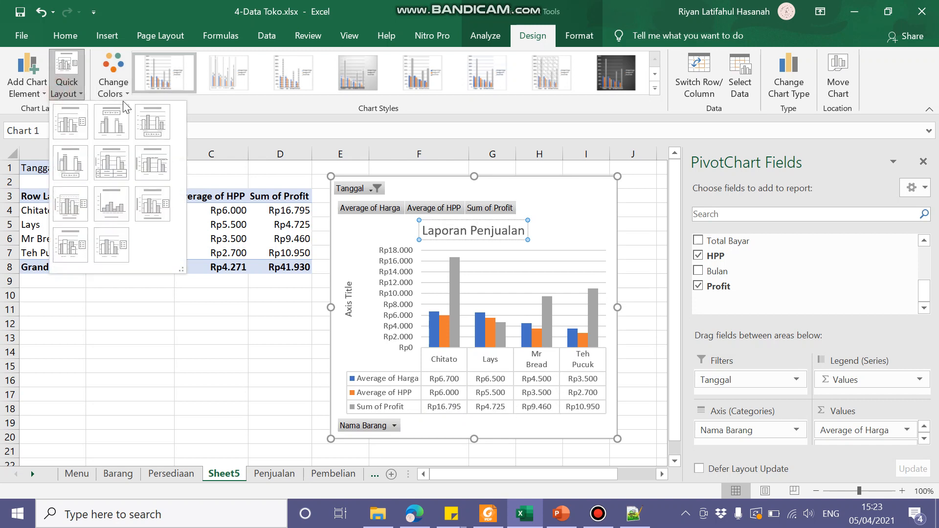
left_click(106, 126)
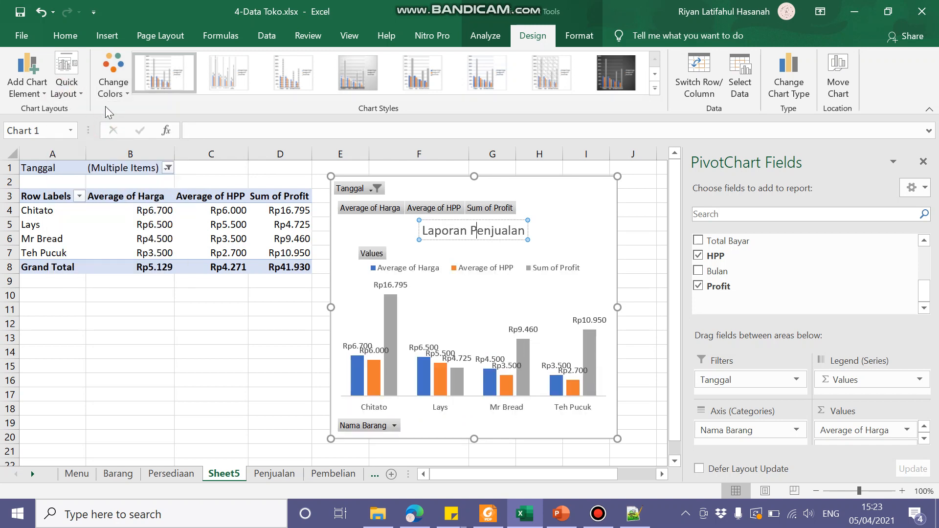
Apply the quick layout with a chart title, a value axis and the legend beside the plot, and deselect the chart
left_click(70, 96)
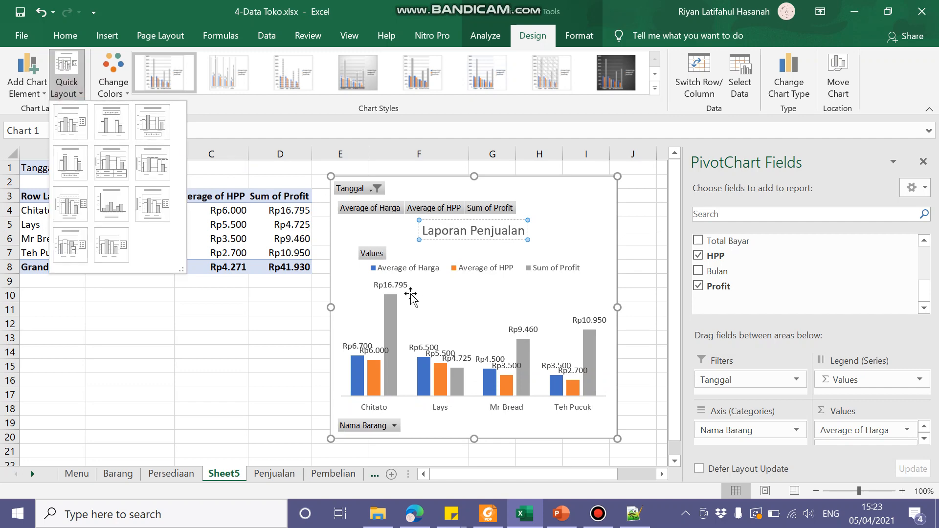
left_click(75, 136)
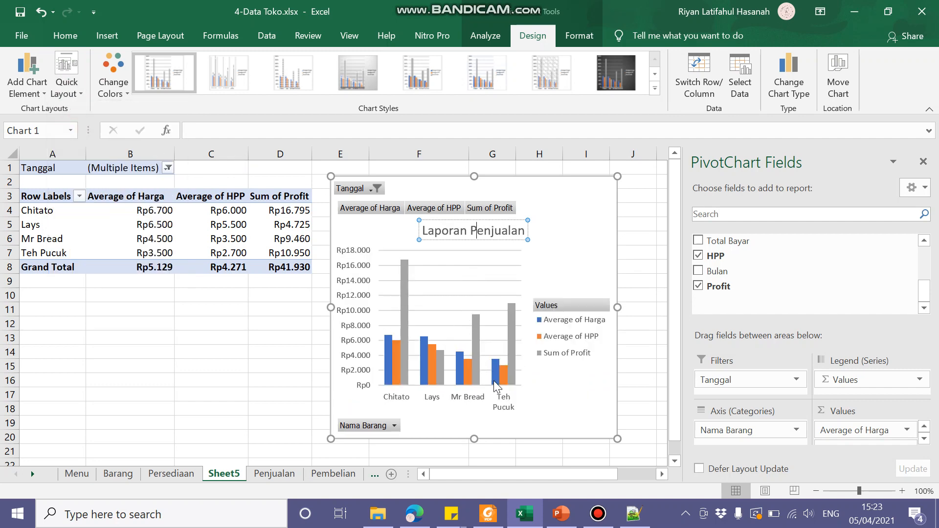
left_click(259, 393)
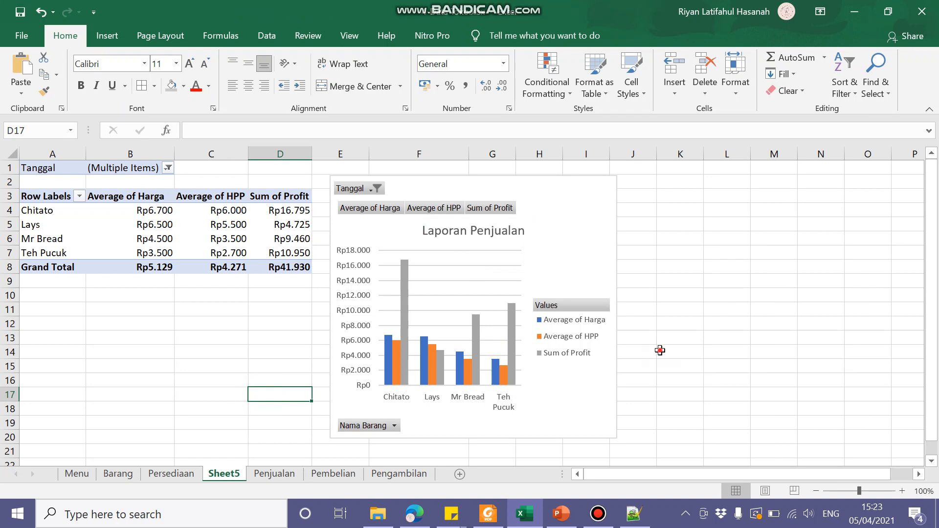
left_click(660, 351)
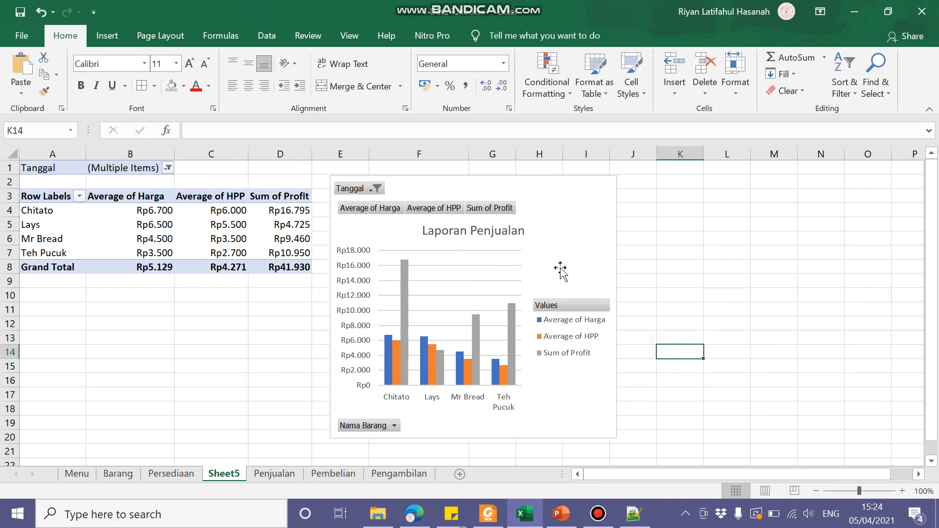
Examine the Average of Harga and Sum of Profit series in the chart by selecting each one
left_click(389, 348)
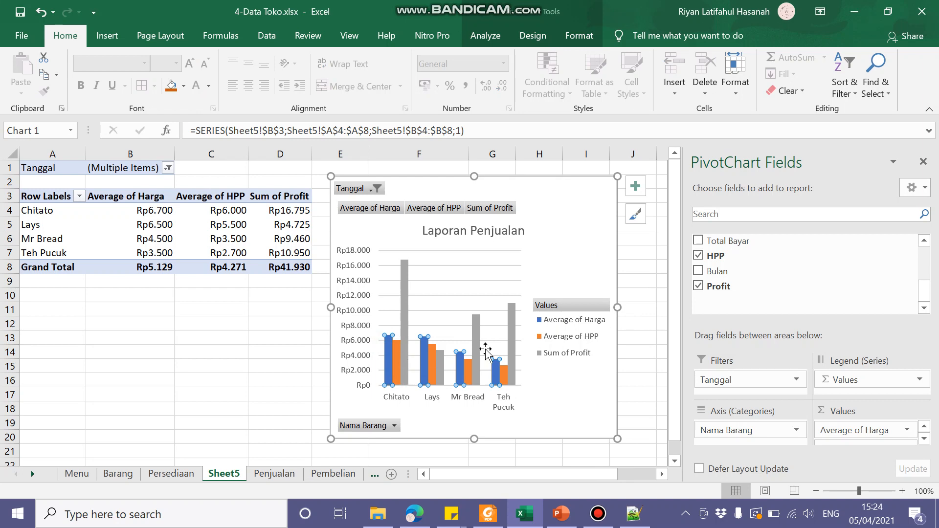
left_click(402, 284)
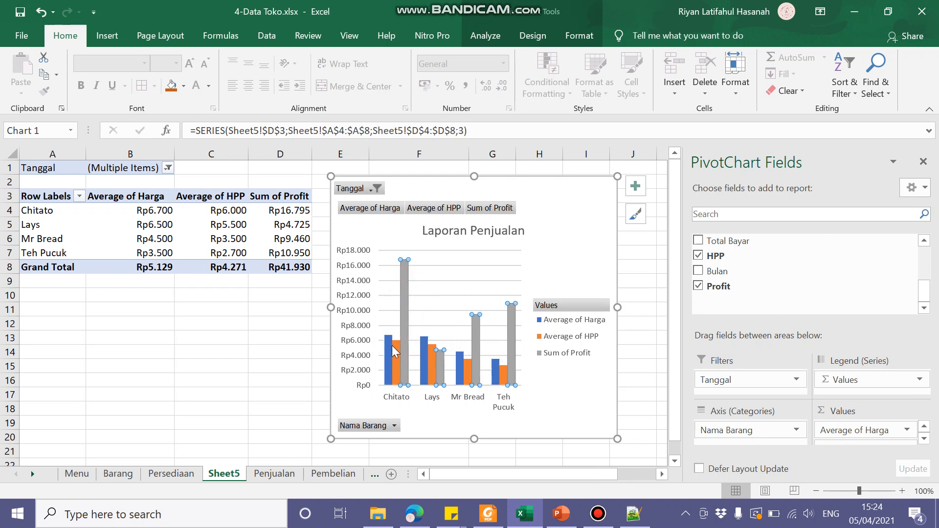
Examine the Harga, HPP and Profit values of Chitato and Mr Bread in the PivotTable against their chart columns
mouse_move(397, 354)
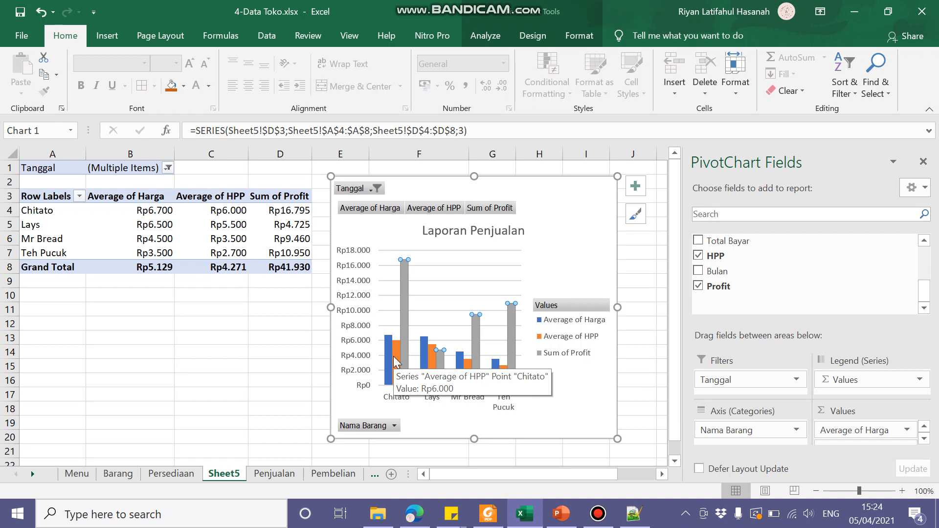
mouse_move(379, 4)
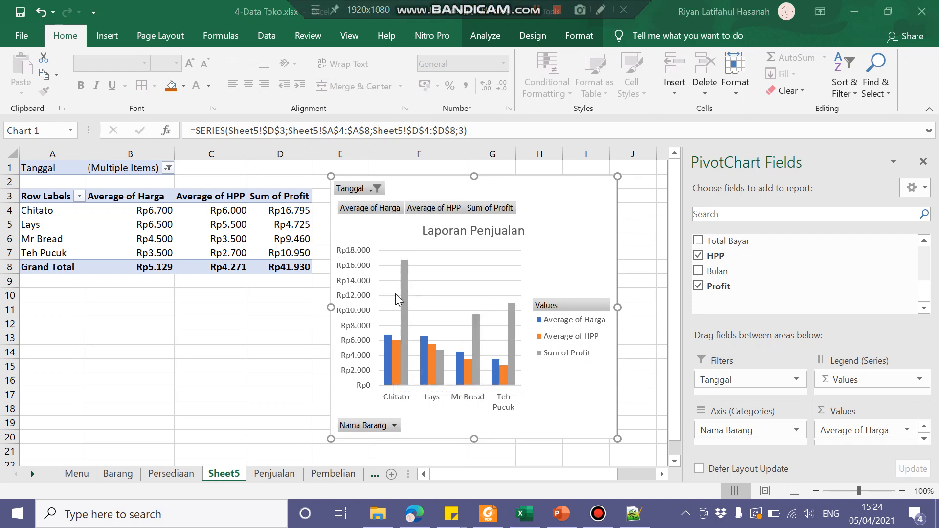
left_click(381, 379)
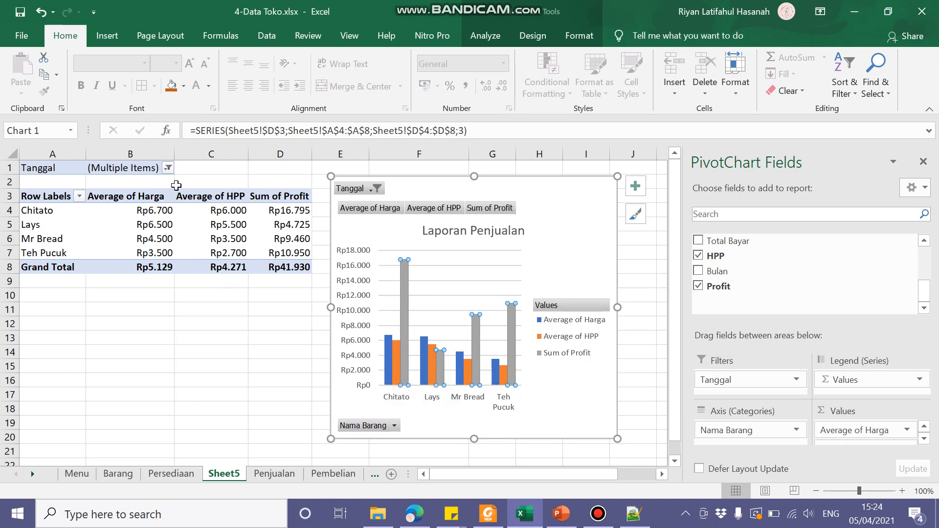
left_click(227, 207)
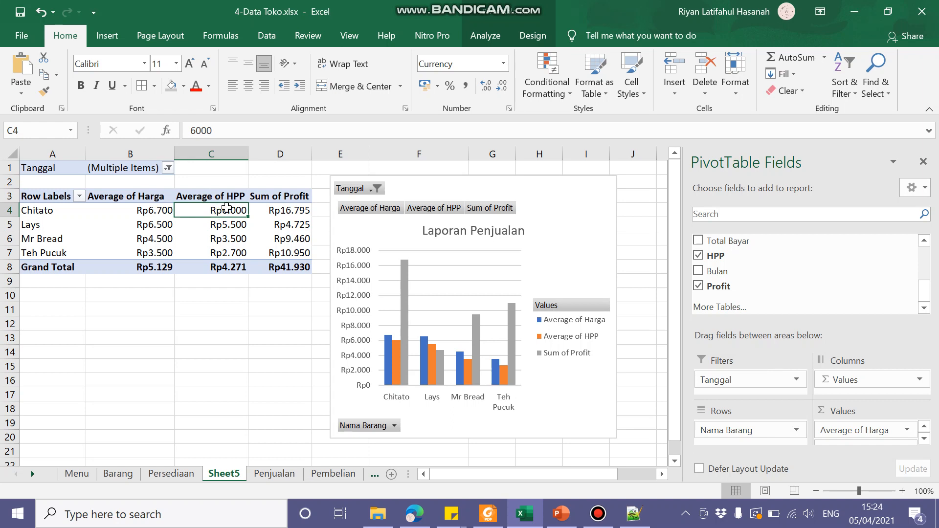
left_click(143, 211)
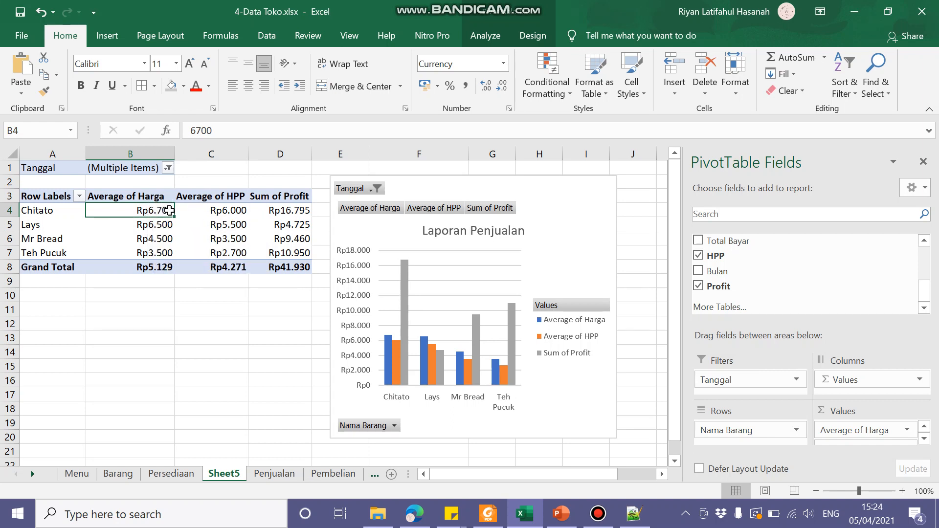
left_click(280, 210)
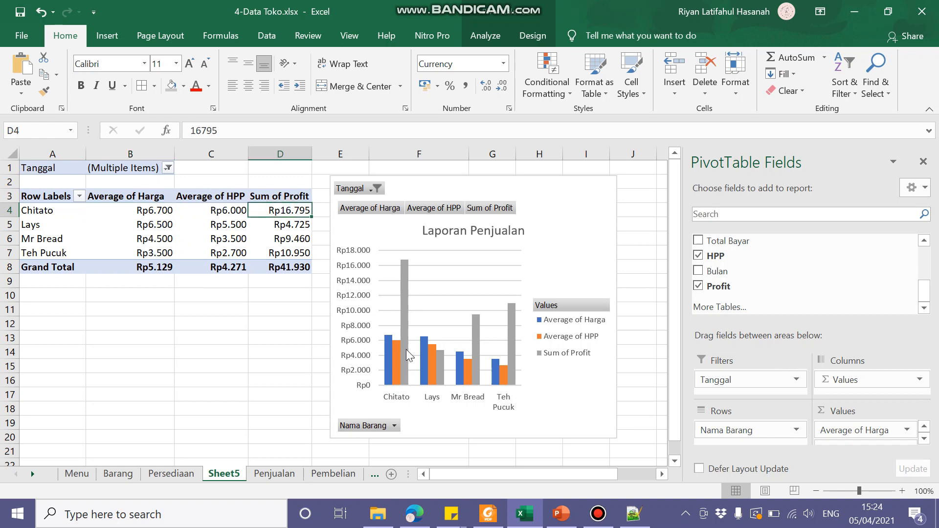
left_click(538, 391)
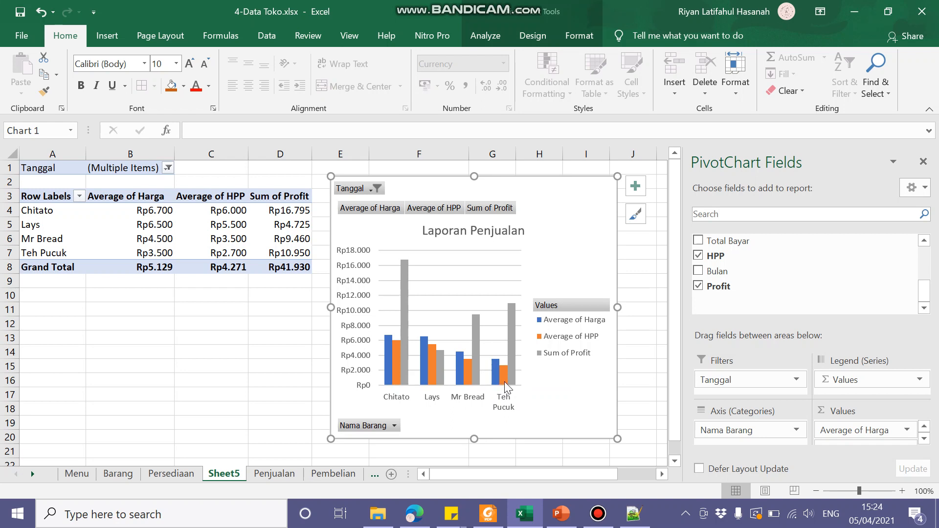
mouse_move(469, 368)
left_click(163, 239)
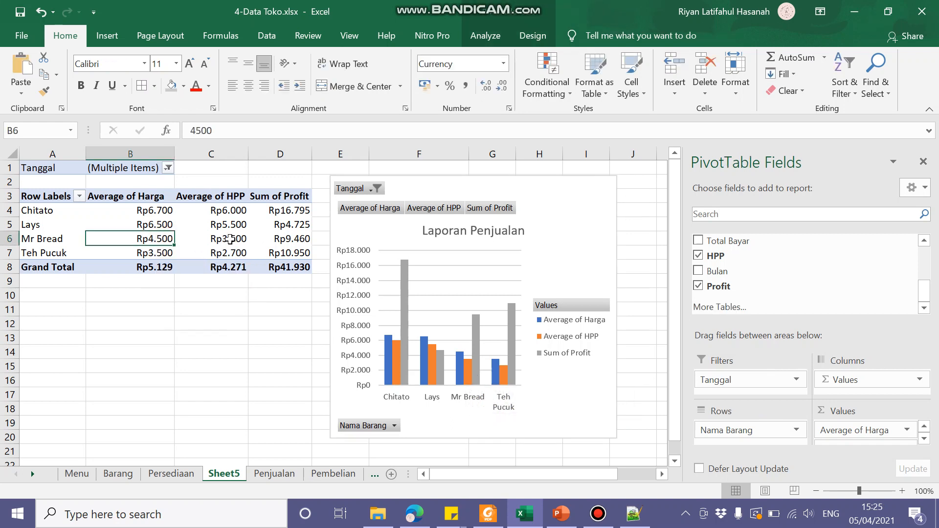
mouse_move(155, 238)
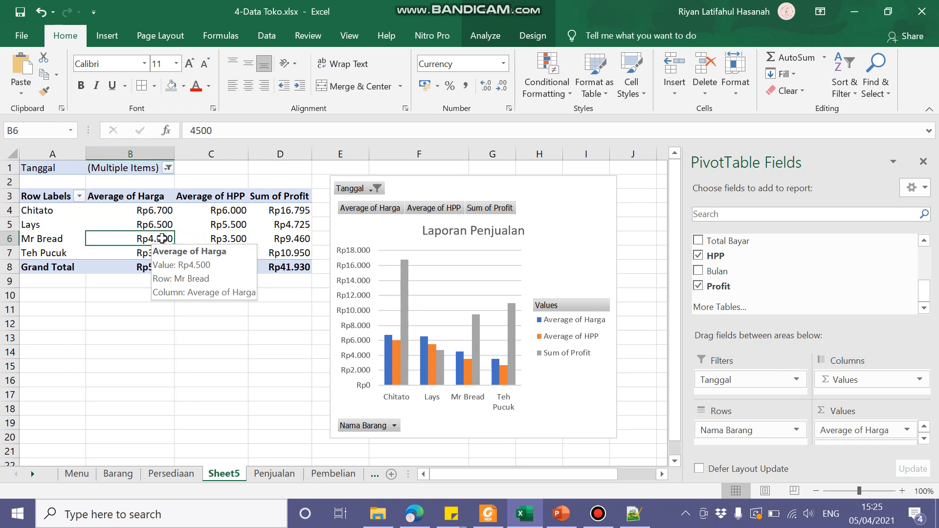
left_click(558, 389)
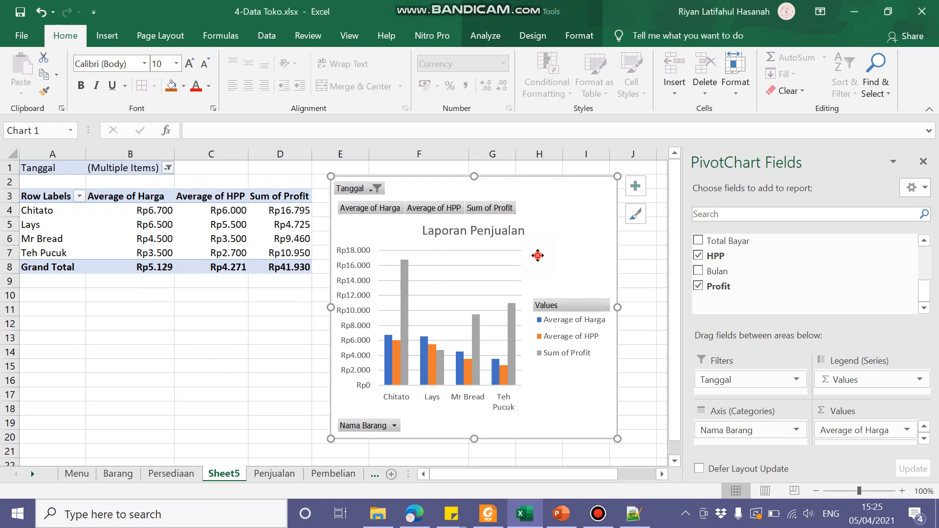
Shift the PivotChart slightly farther from the PivotTable and deselect it
left_click_drag(538, 253, 568, 253)
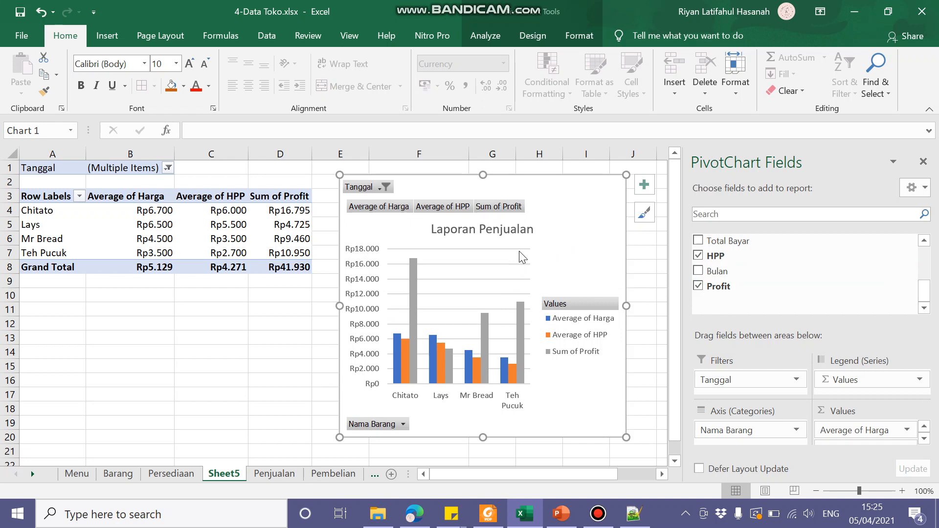
left_click(277, 335)
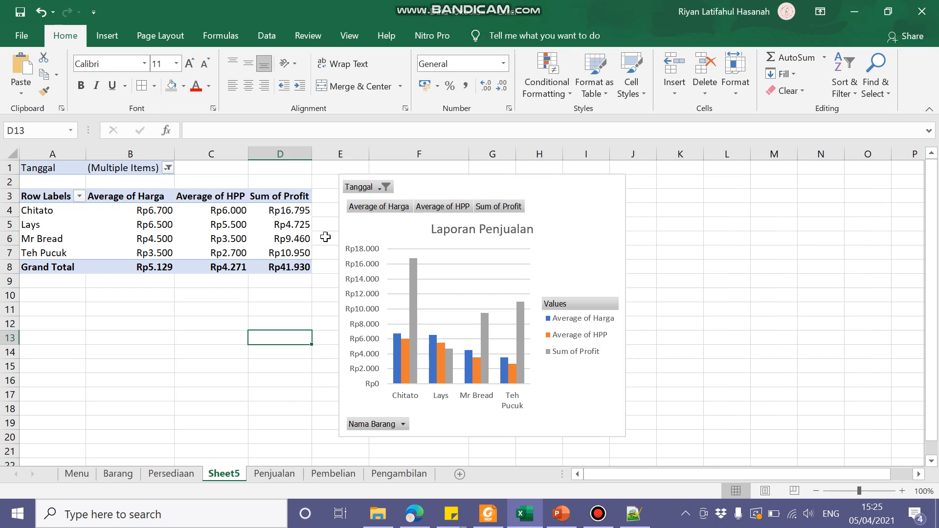
key("Up")
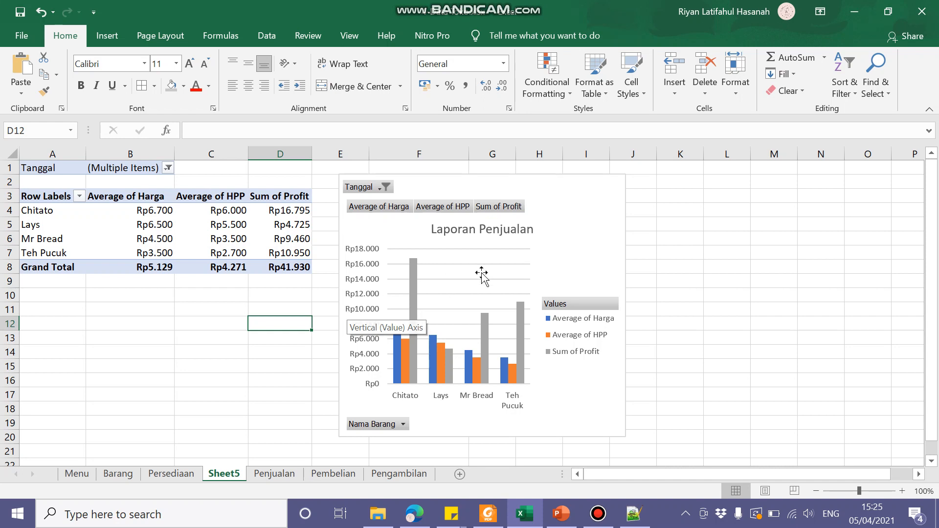
left_click(587, 256)
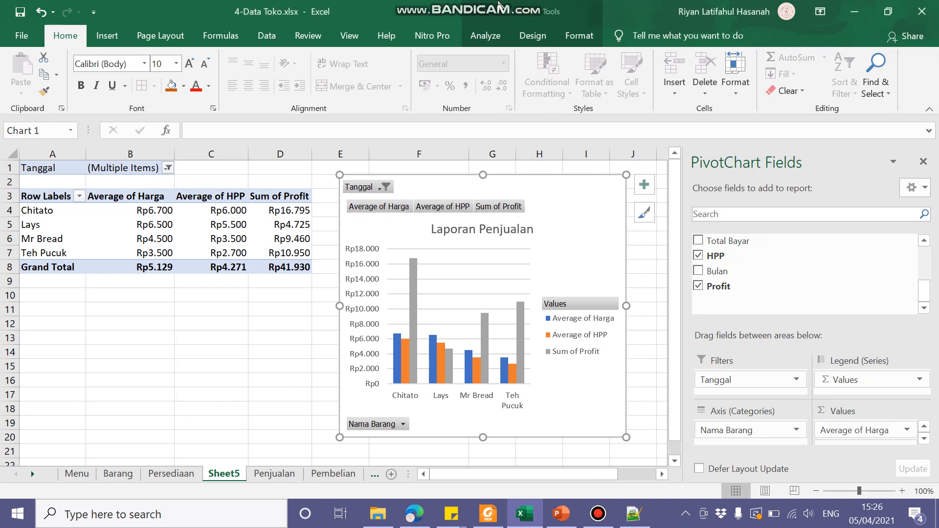
left_click(316, 309)
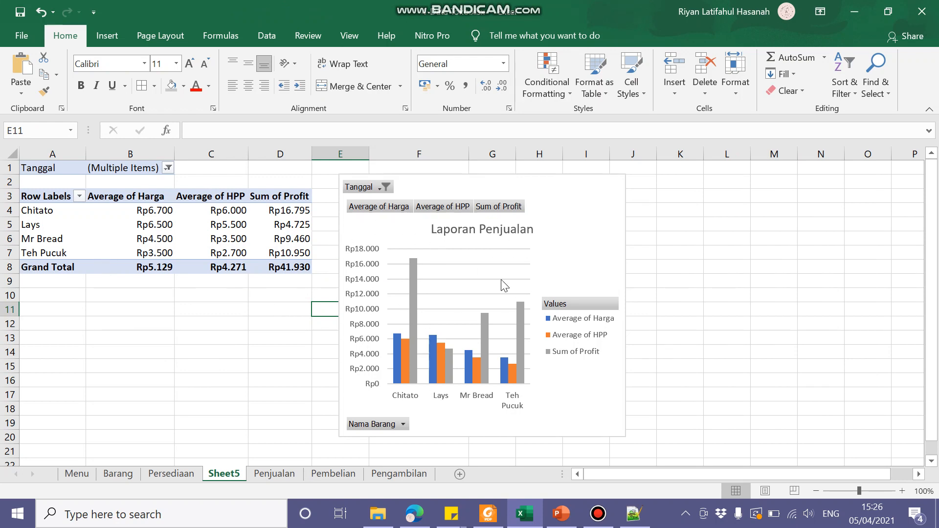
Open the print preview, show the margin guides with the whole page in view, and return to the worksheet
left_click(20, 37)
left_click(44, 301)
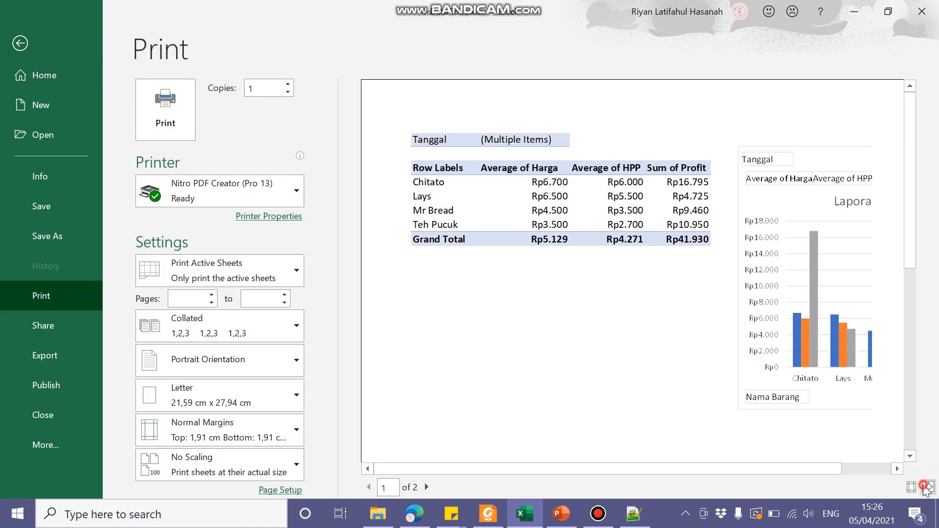
left_click(911, 487)
left_click(928, 487)
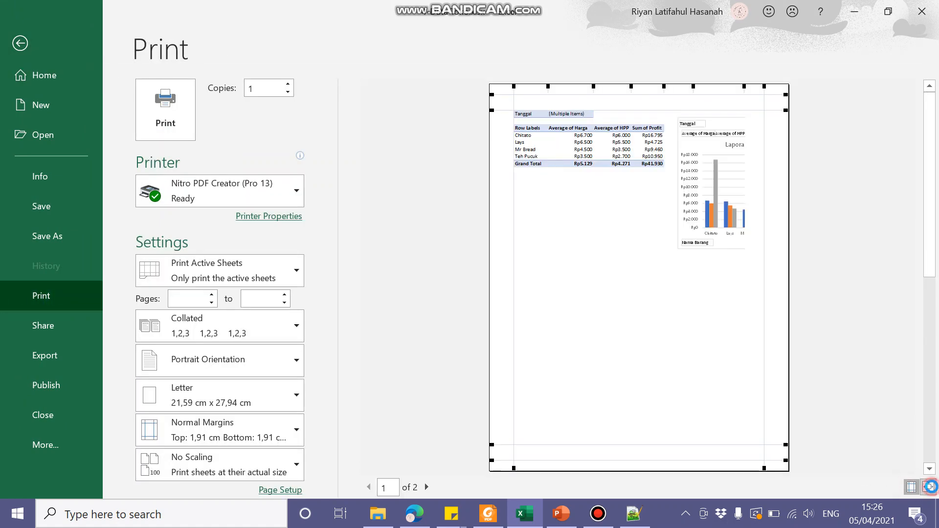
left_click(929, 487)
left_click(928, 488)
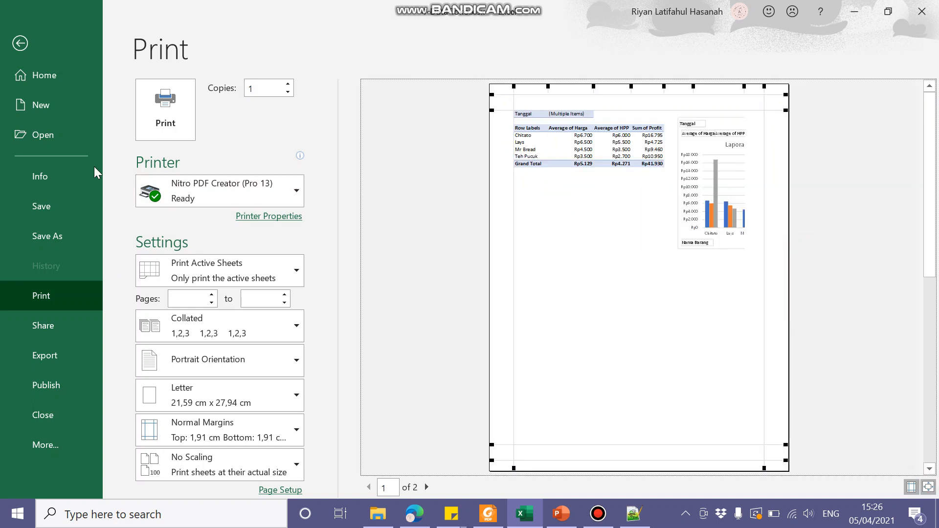
left_click(44, 75)
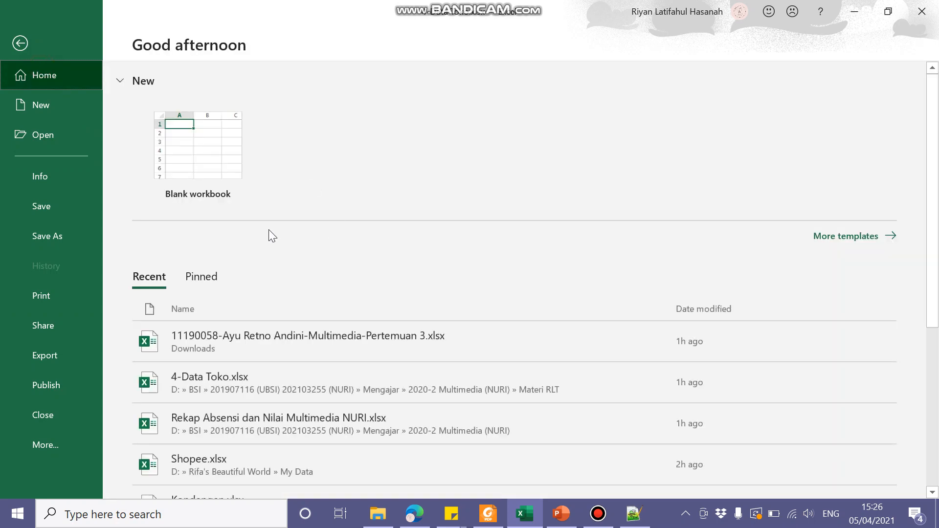
left_click(20, 43)
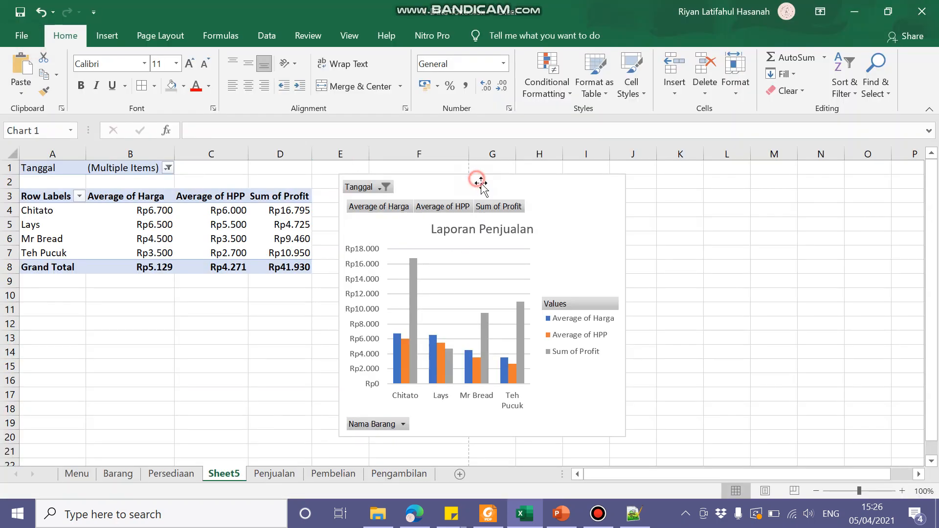
Move the PivotChart directly below the PivotTable, starting at row 10 in column A, and deselect it
left_click(481, 183)
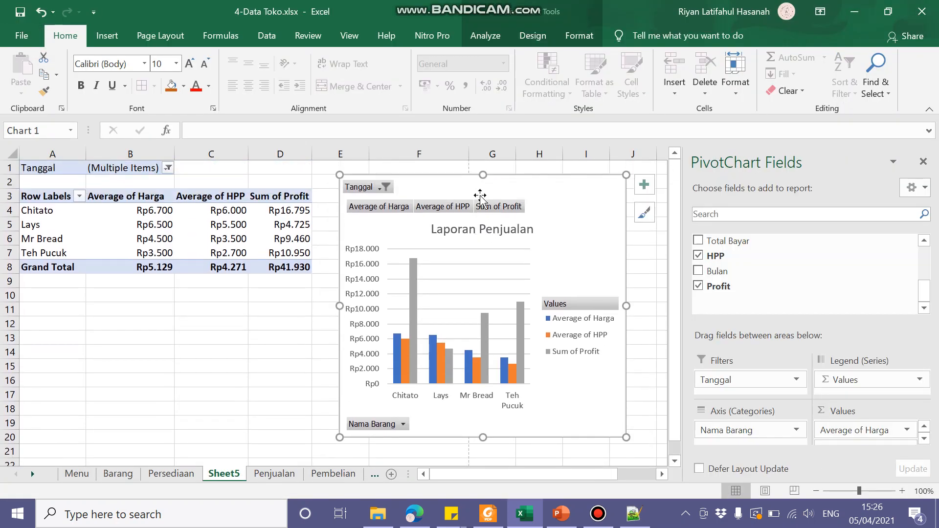
left_click_drag(479, 196, 162, 308)
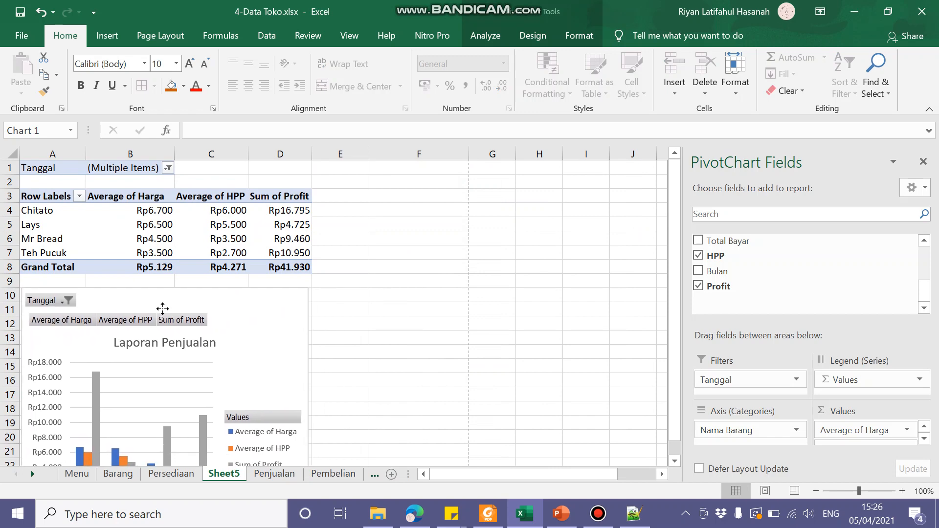
left_click(413, 267)
Check the table and the chart beneath it in an enlarged print preview, hide the margin guides, and return to the worksheet
left_click(22, 36)
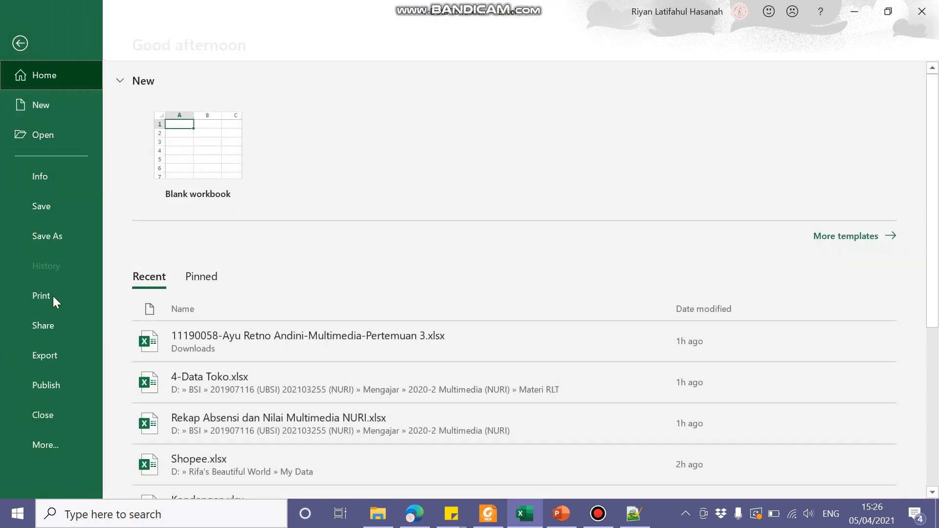
left_click(49, 294)
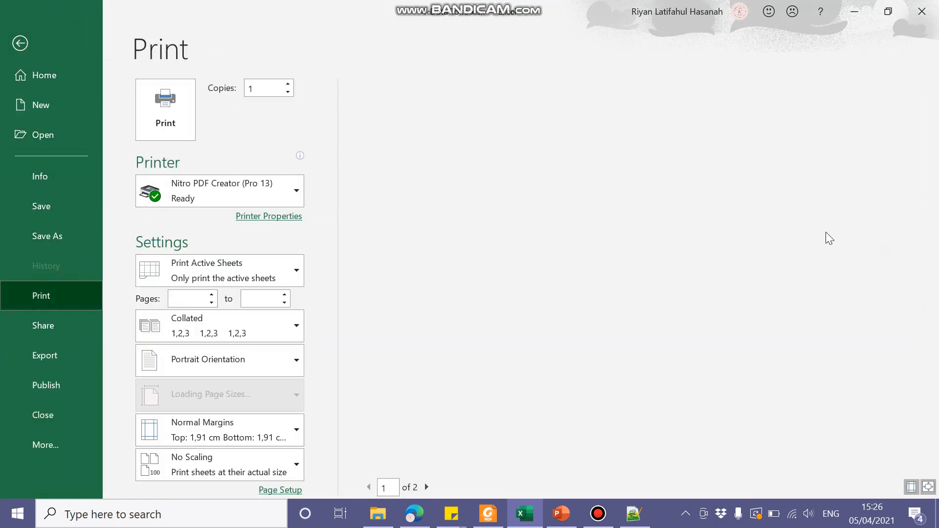
left_click(929, 490)
scroll(751, 322, "down", 5)
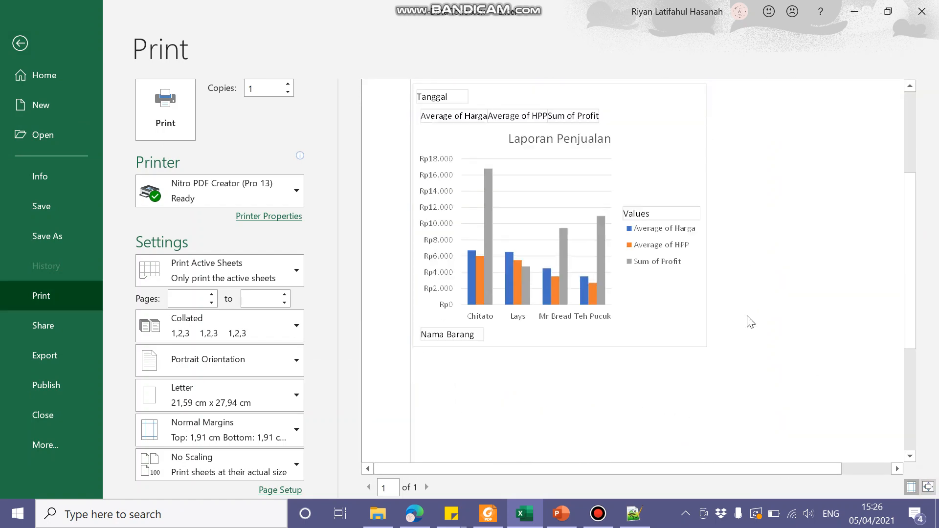
scroll(751, 322, "up", 5)
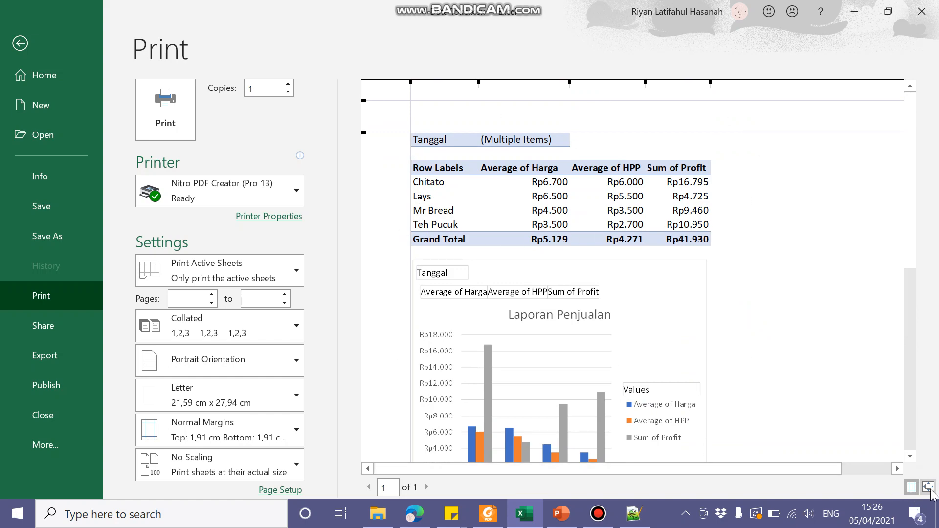
left_click(911, 487)
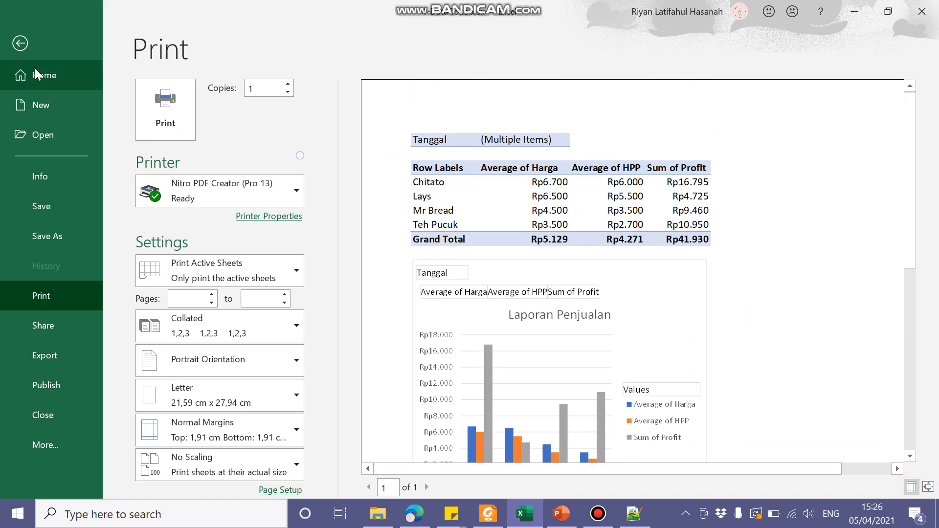
left_click(21, 44)
Review the chart and the PivotTable range A1:D8 on the worksheet
left_click(420, 234)
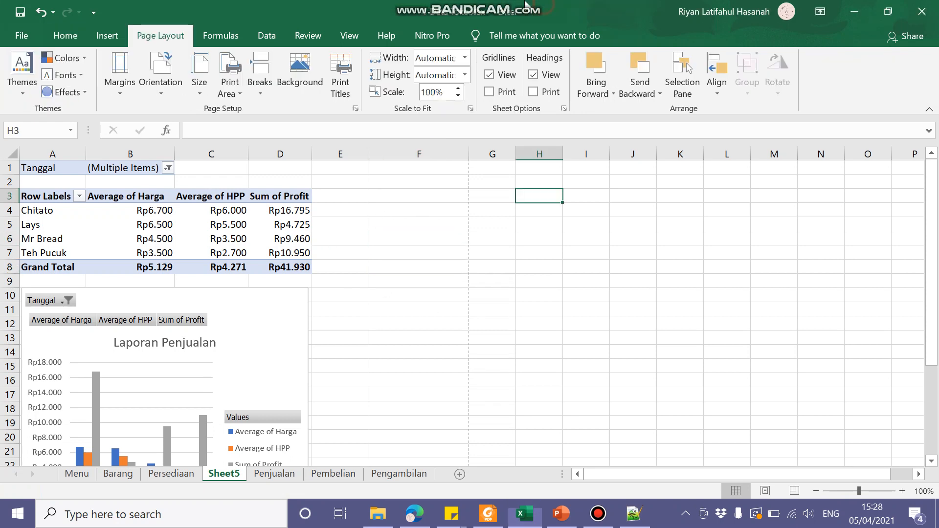
left_click(492, 6)
left_click(459, 308)
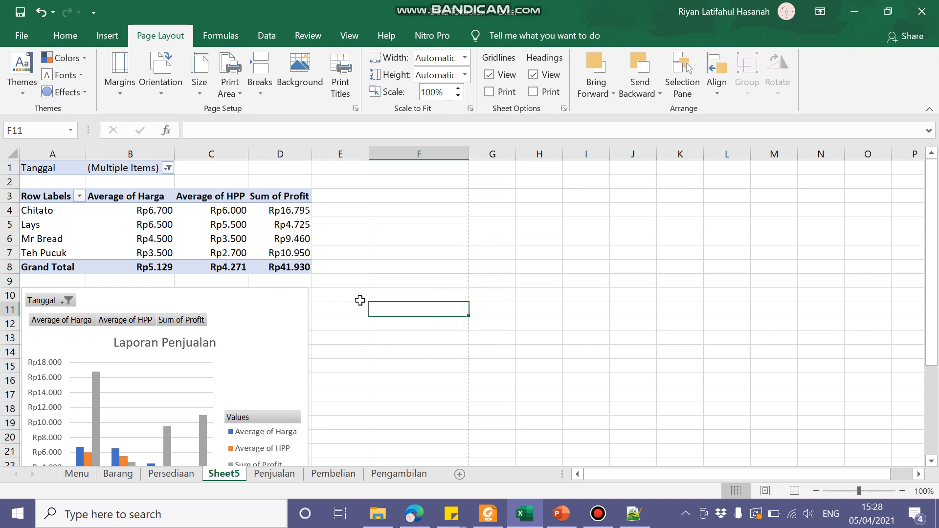
scroll(258, 258, "down", 2)
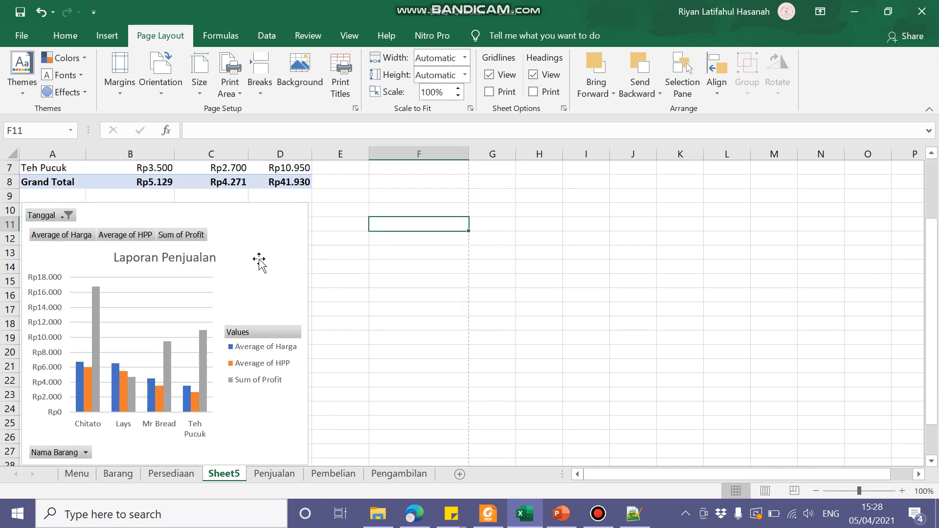
scroll(314, 248, "up", 2)
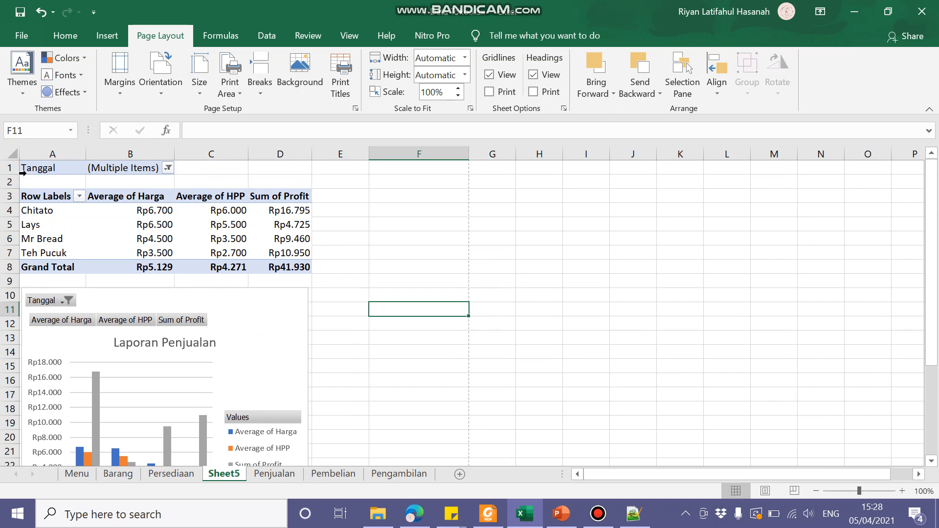
left_click_drag(23, 167, 274, 268)
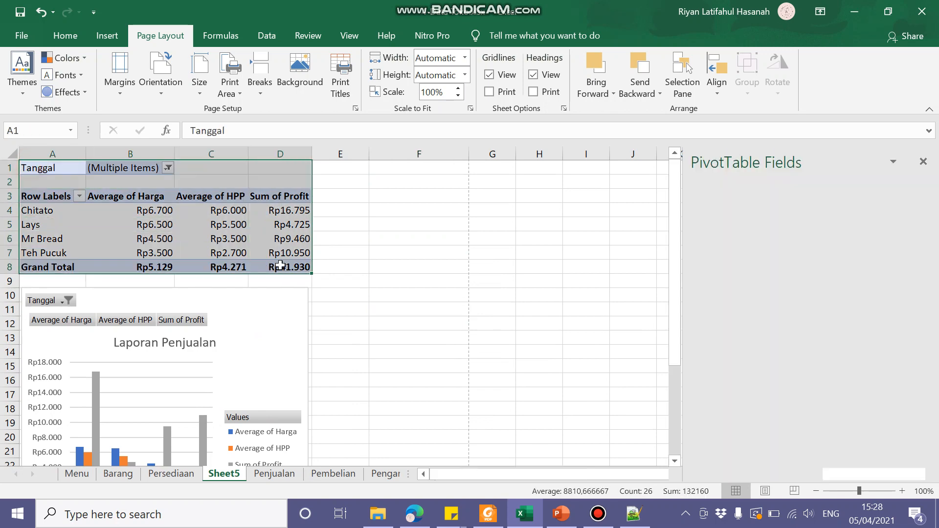
left_click(356, 240)
Inspect the printed page down to the end of the chart in the print preview, and close the preview
left_click(21, 36)
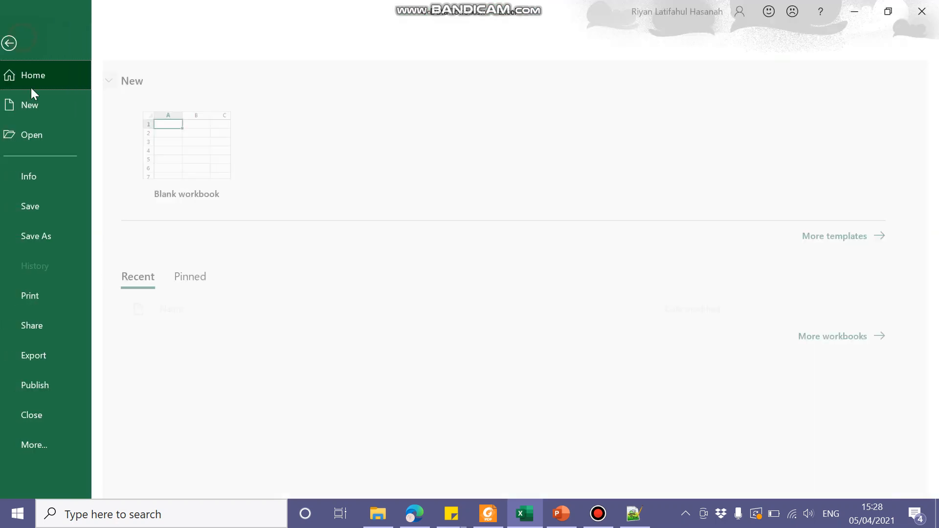
left_click(54, 306)
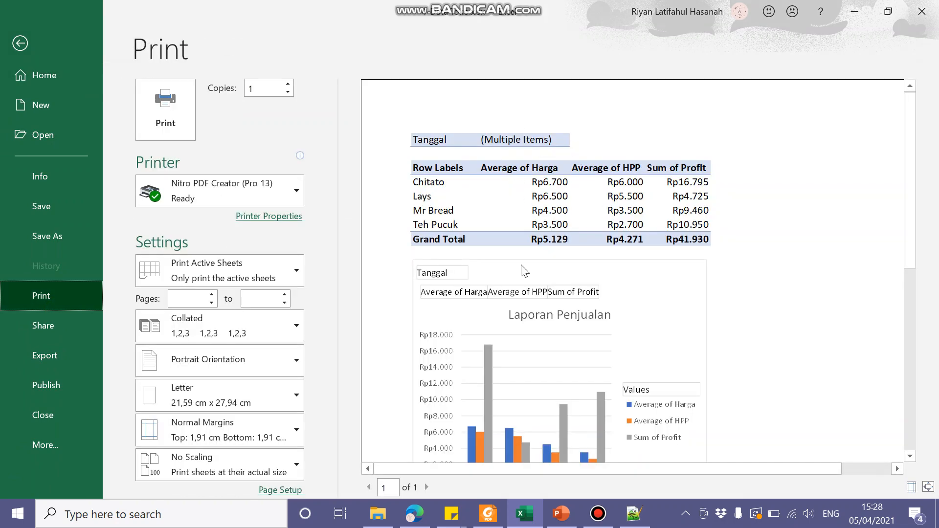
scroll(528, 330, "down", 4)
left_click(22, 43)
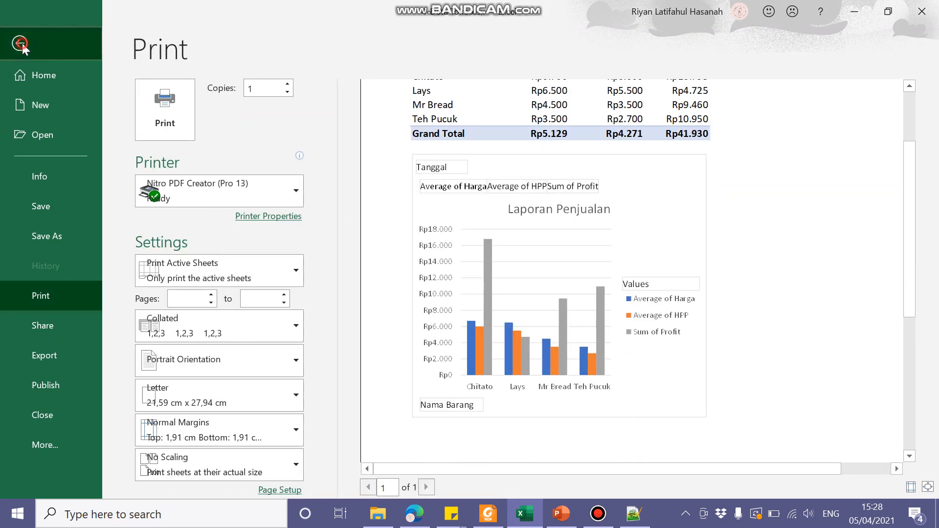
Set the PivotTable range A1:D8 as the sheet's print area and deselect the range
left_click(410, 294)
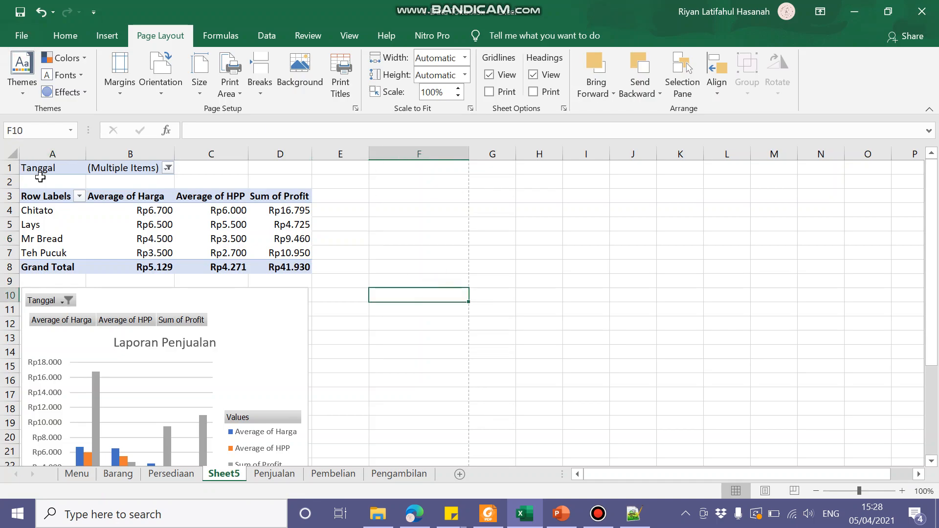
left_click_drag(47, 163, 287, 264)
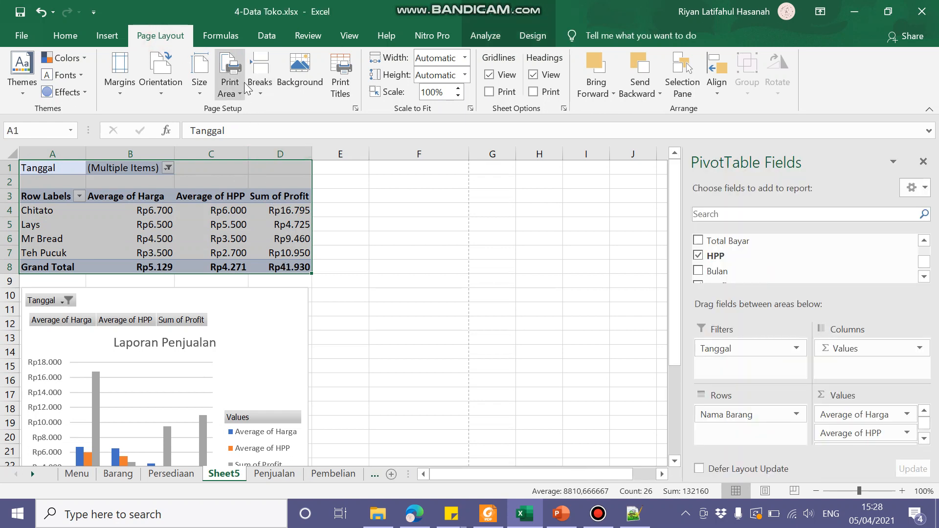
left_click(230, 84)
left_click(251, 112)
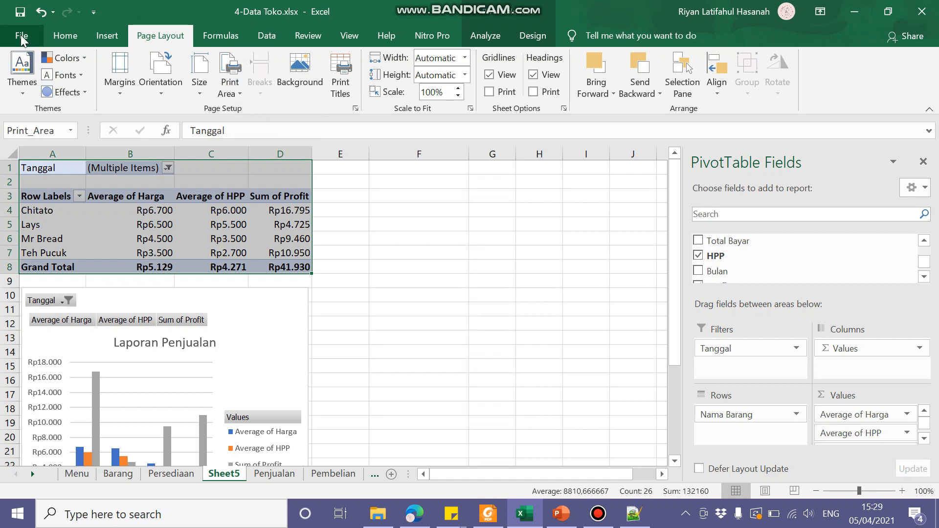
left_click(405, 241)
Check the page for the new print area in the print preview and return to the worksheet
left_click(11, 40)
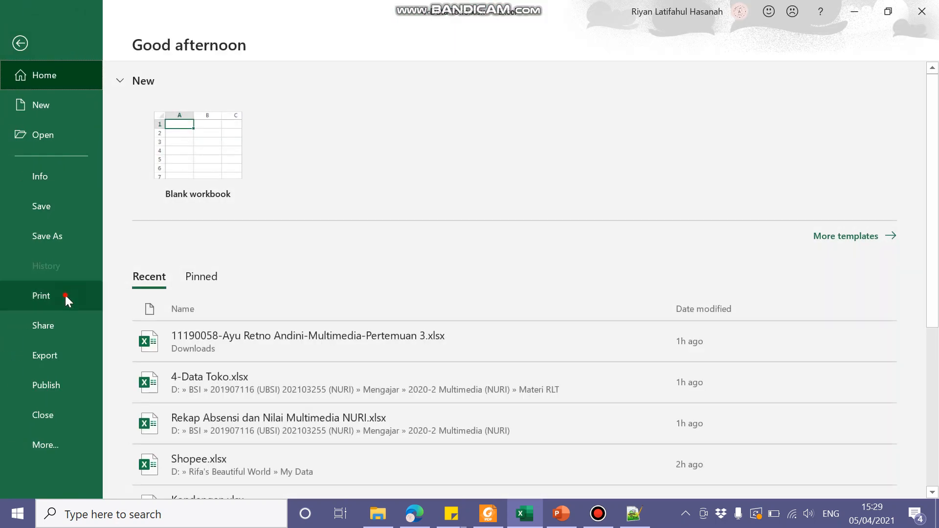
left_click(66, 295)
scroll(557, 290, "down", 10)
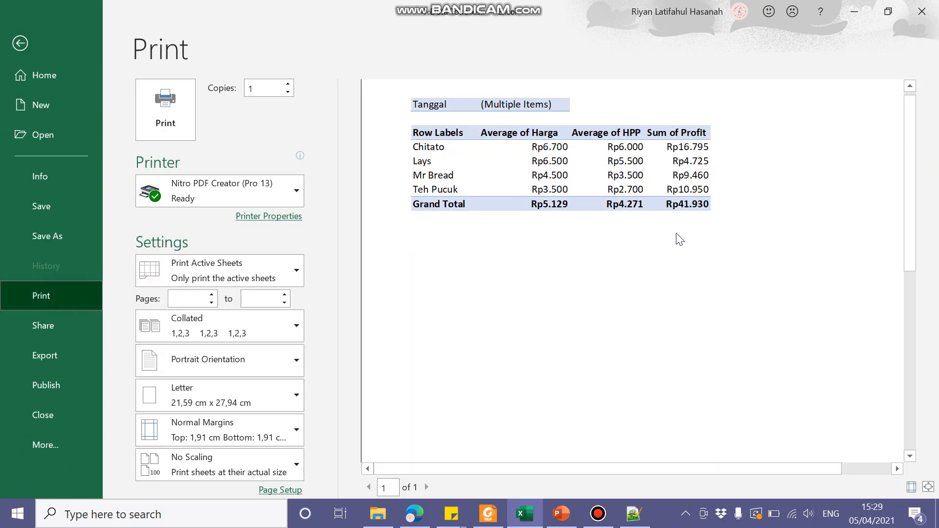
left_click_drag(911, 348, 914, 166)
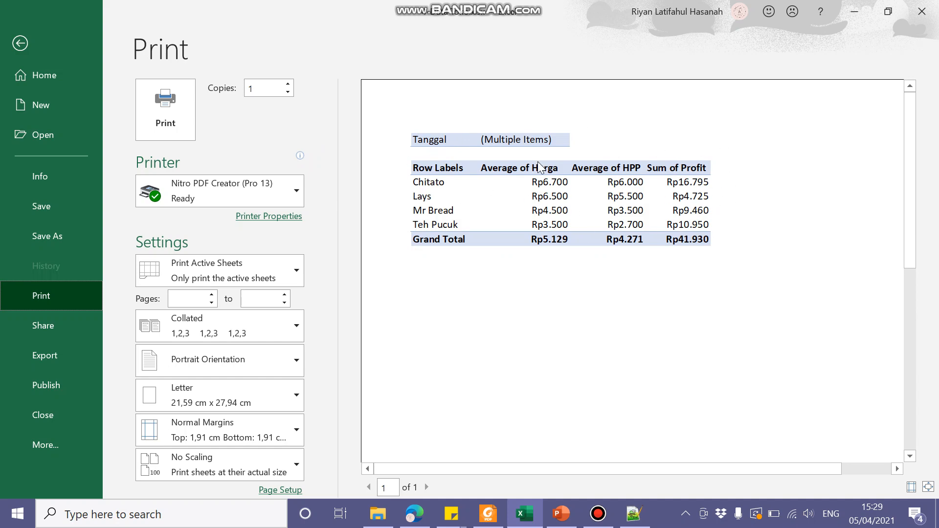
key("Escape")
left_click(474, 278)
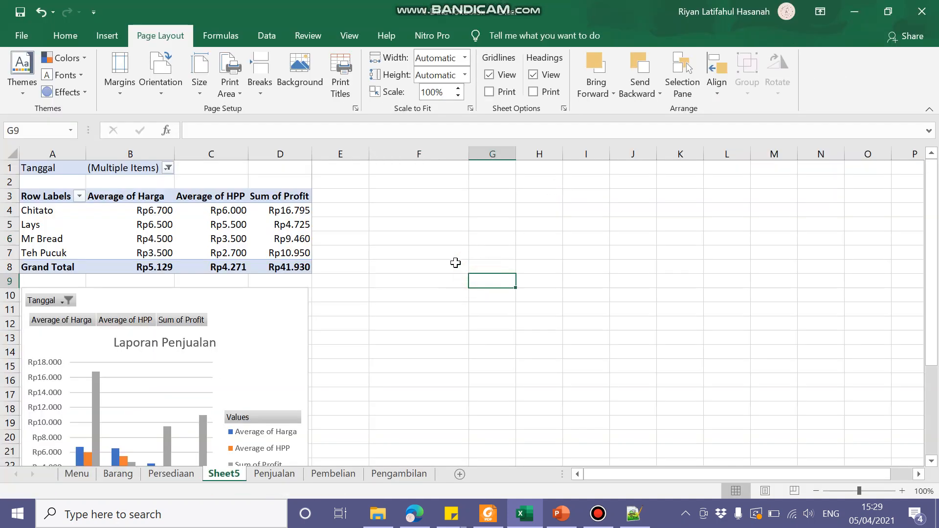
Switch to Modul Multimedia.pdf in the PDF reader, review the sections on gridlines, paper, print area, print titles and margins, and return to Excel
left_click(488, 514)
scroll(539, 292, "up", 15)
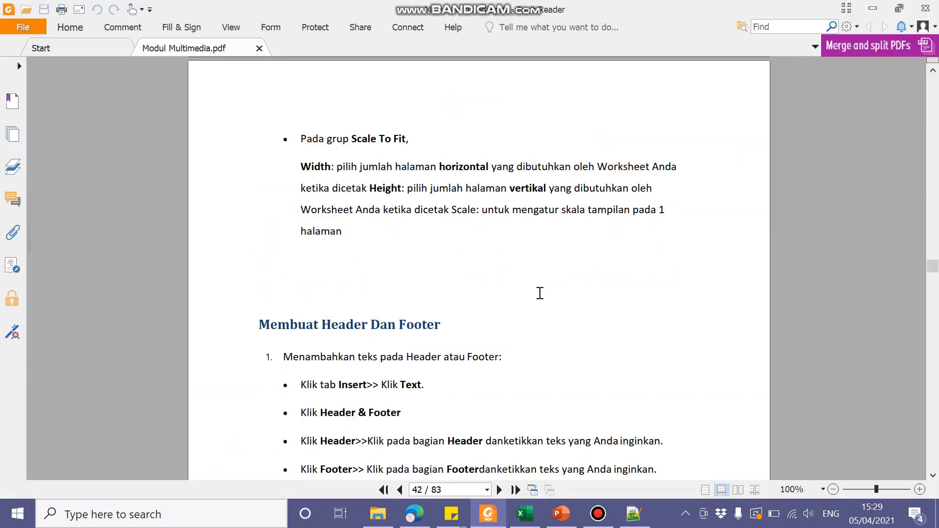
scroll(540, 293, "up", 5)
scroll(540, 293, "down", 10)
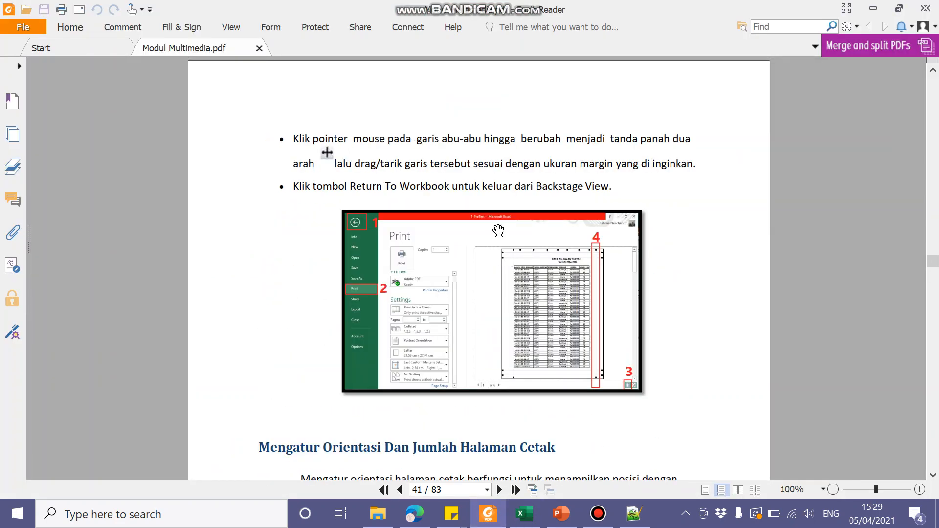
scroll(498, 230, "down", 3)
scroll(498, 229, "up", 3)
scroll(498, 230, "down", 4)
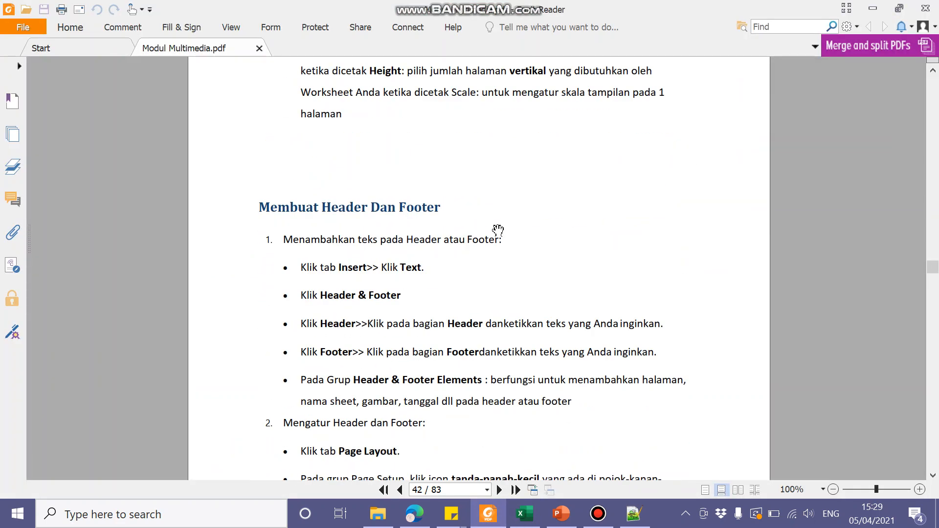
scroll(498, 229, "up", 10)
scroll(494, 225, "up", 5)
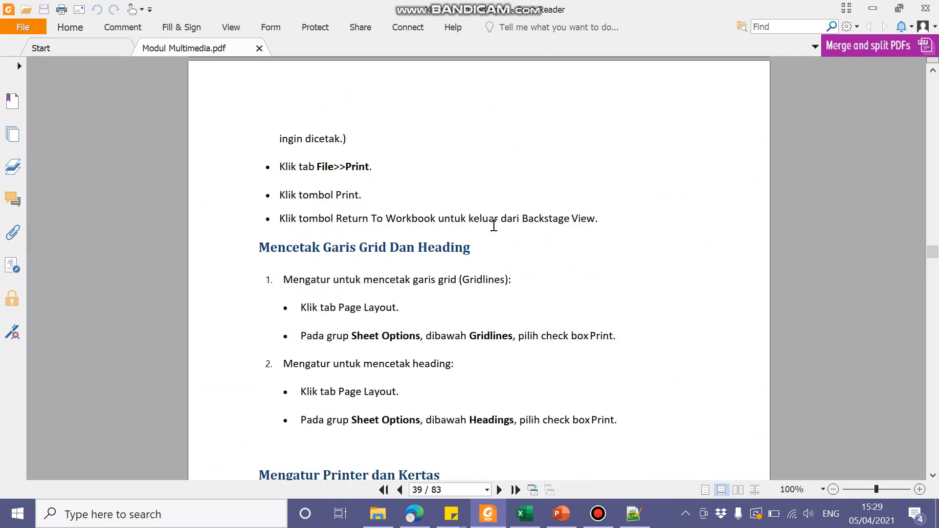
scroll(368, 310, "down", 5)
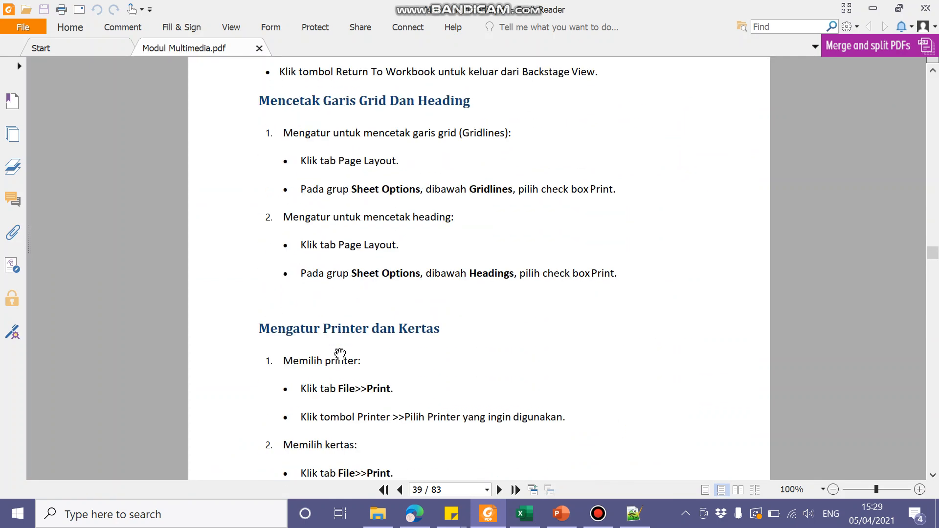
scroll(400, 335, "down", 10)
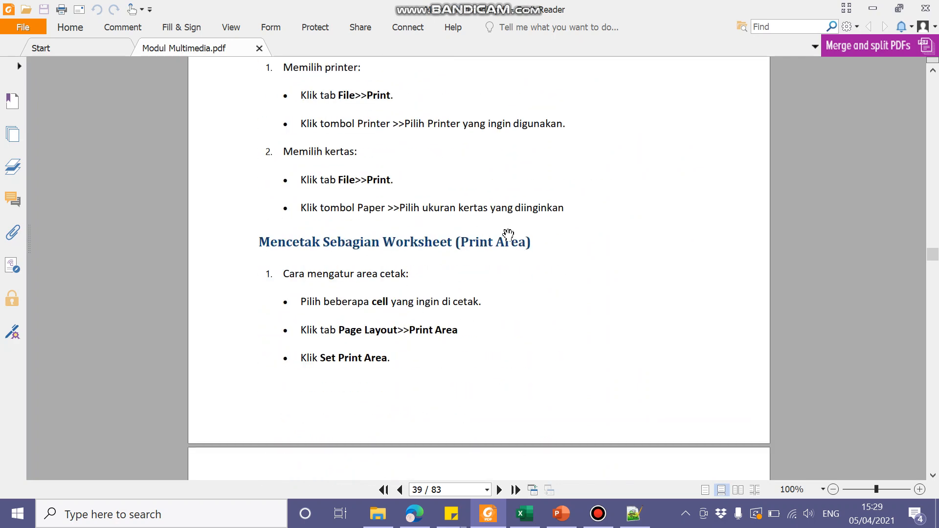
scroll(508, 235, "down", 13)
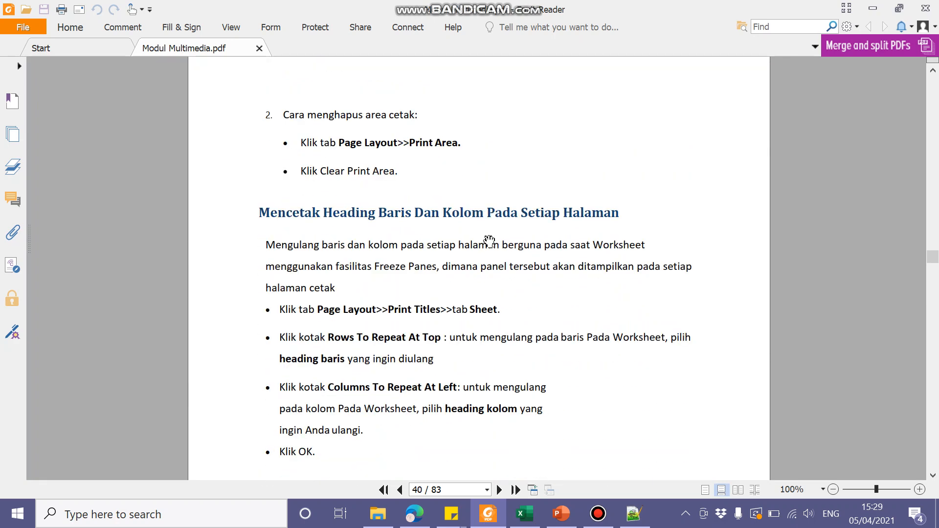
scroll(433, 249, "down", 12)
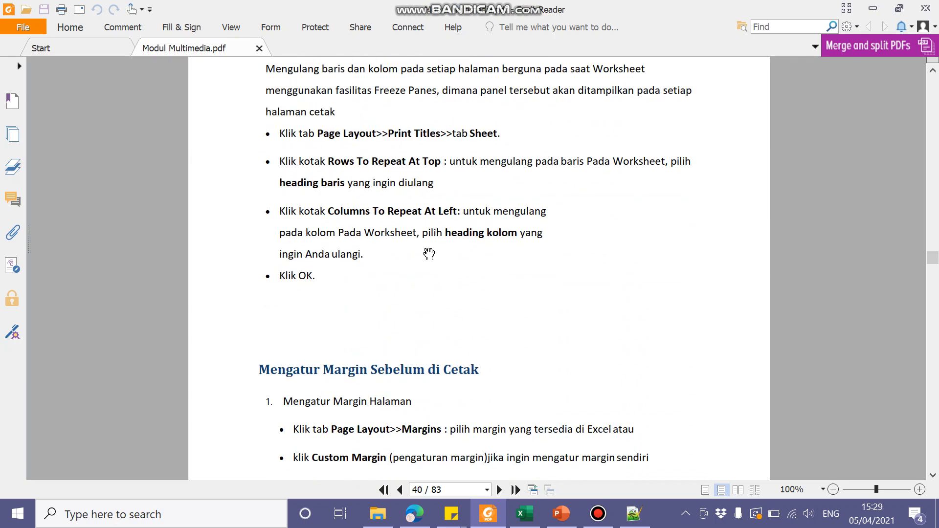
scroll(413, 235, "down", 4)
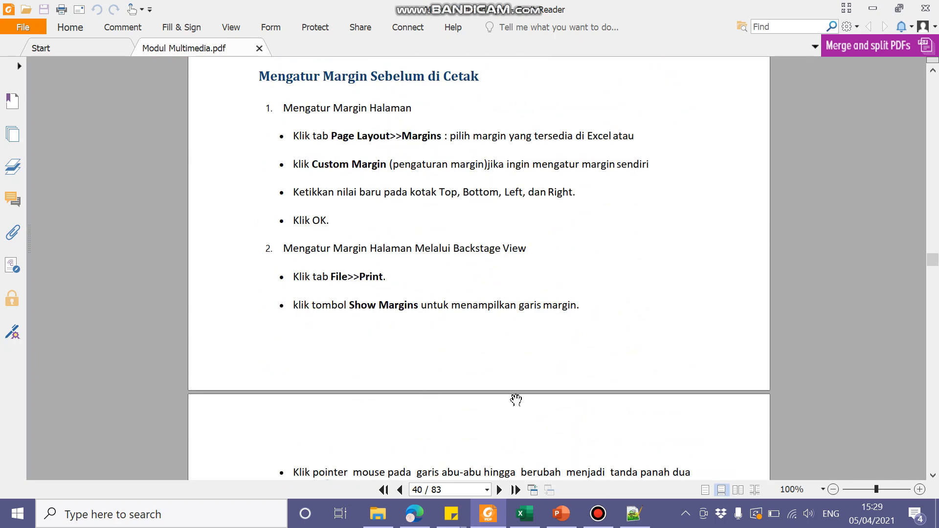
left_click(524, 514)
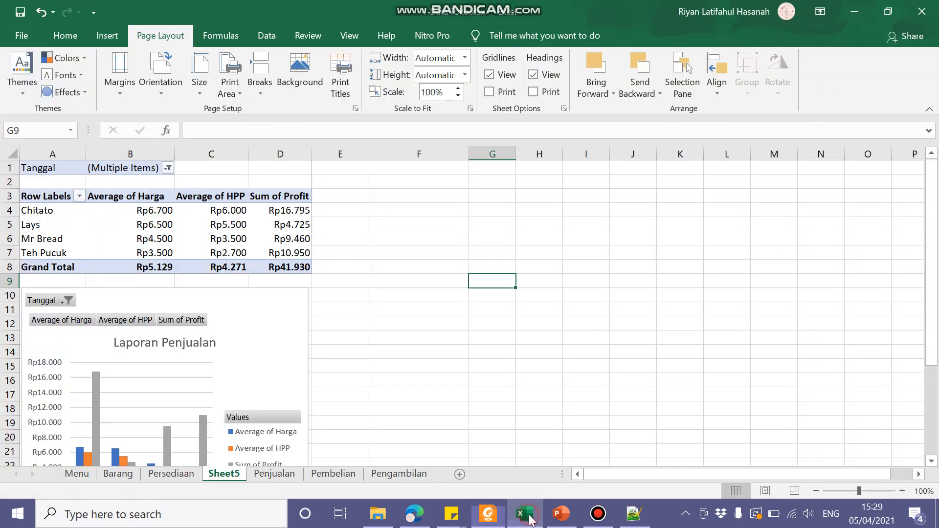
left_click(57, 39)
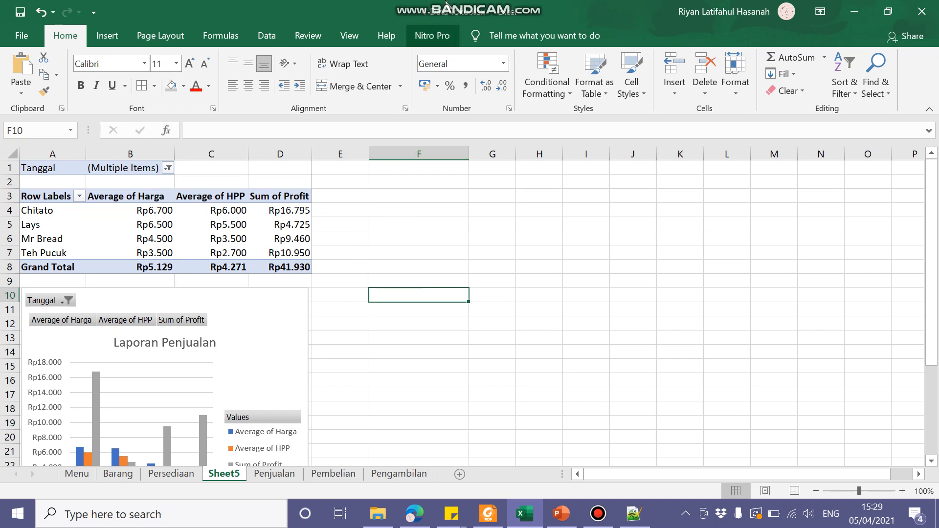
mouse_move(452, 4)
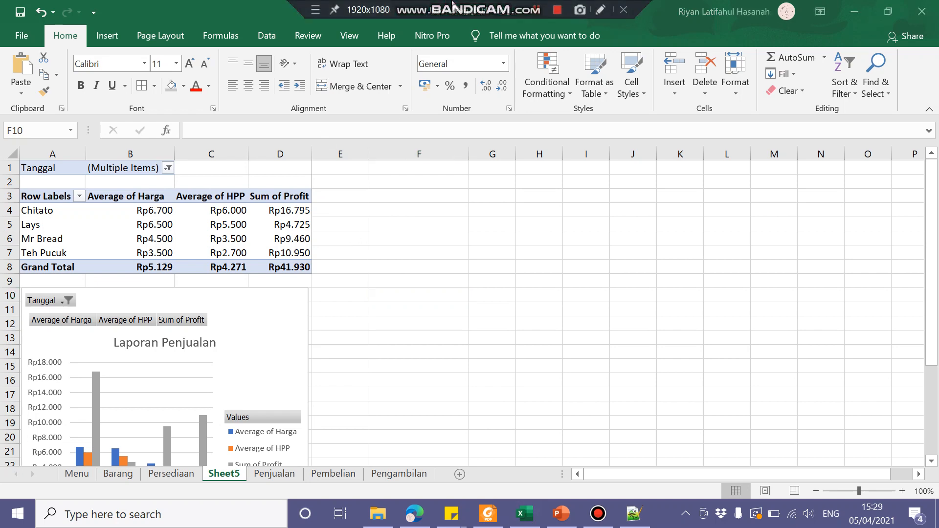
Switch back to Modul Multimedia.pdf in the PDF reader and read the Minggu ke-7 chapter from its introduction through the chart types to Membuat Grafik
left_click(488, 514)
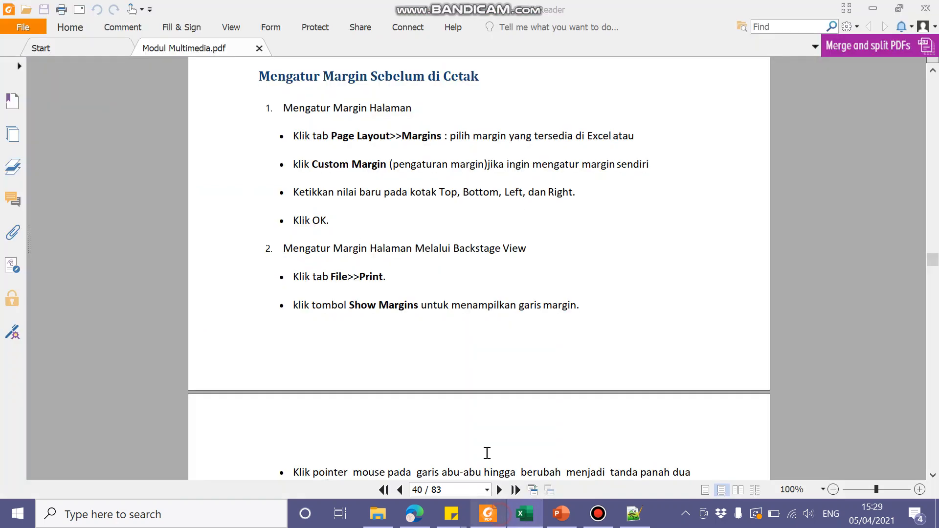
scroll(416, 235, "down", 2)
scroll(415, 235, "down", 10)
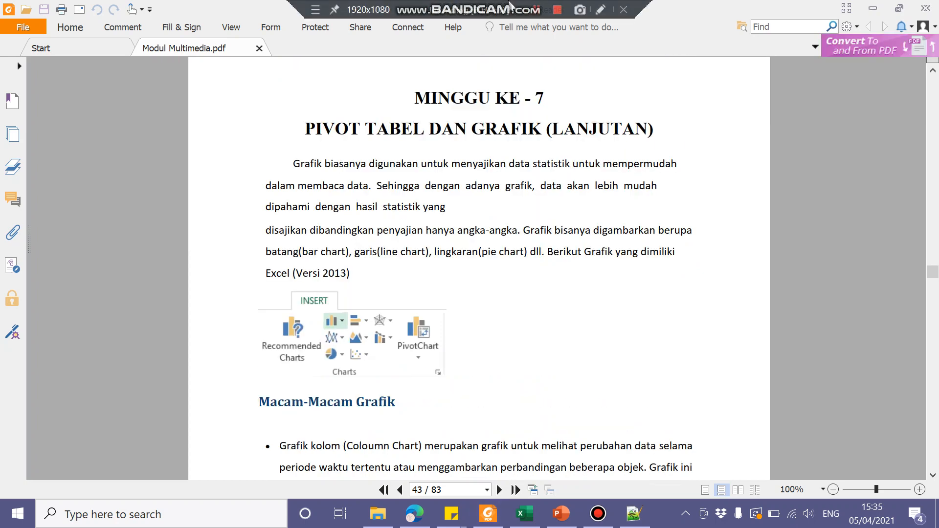
scroll(467, 157, "down", 2)
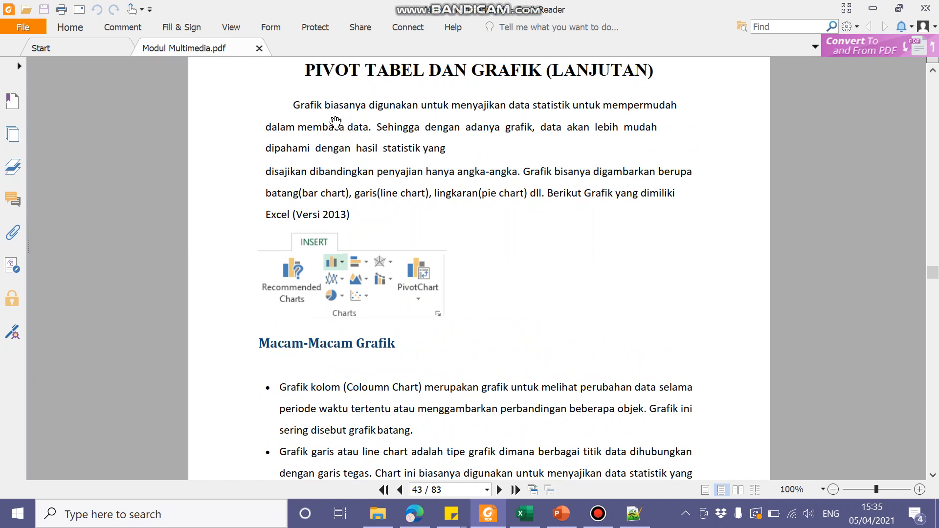
left_click_drag(318, 99, 675, 107)
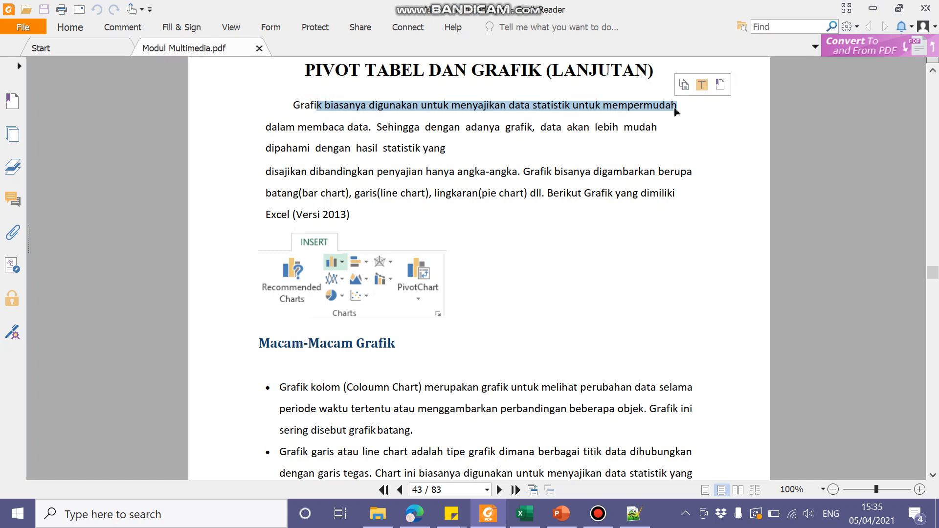
left_click(542, 155)
scroll(534, 194, "down", 2)
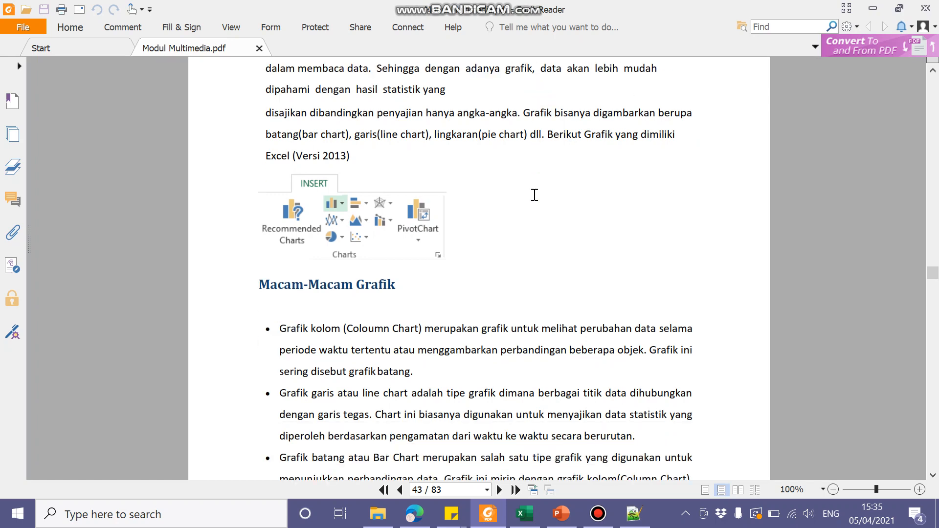
scroll(534, 194, "down", 3)
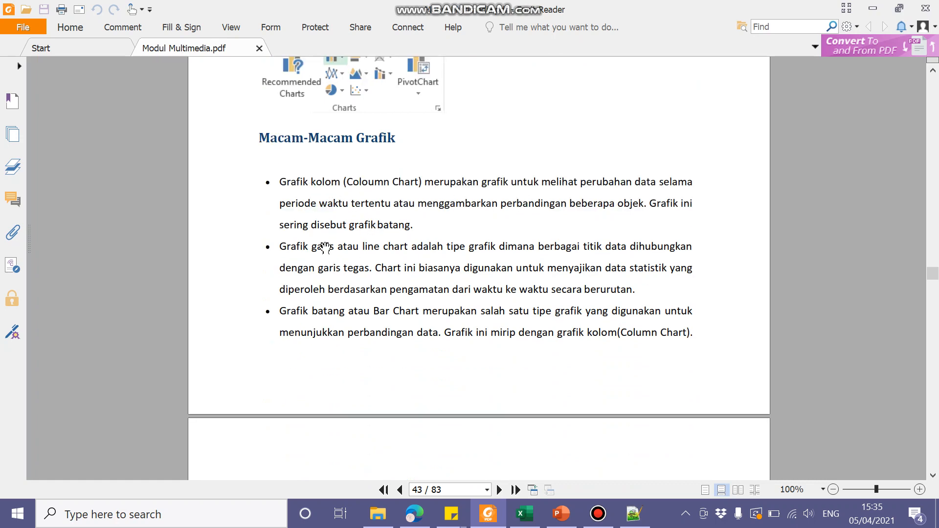
scroll(339, 307, "down", 5)
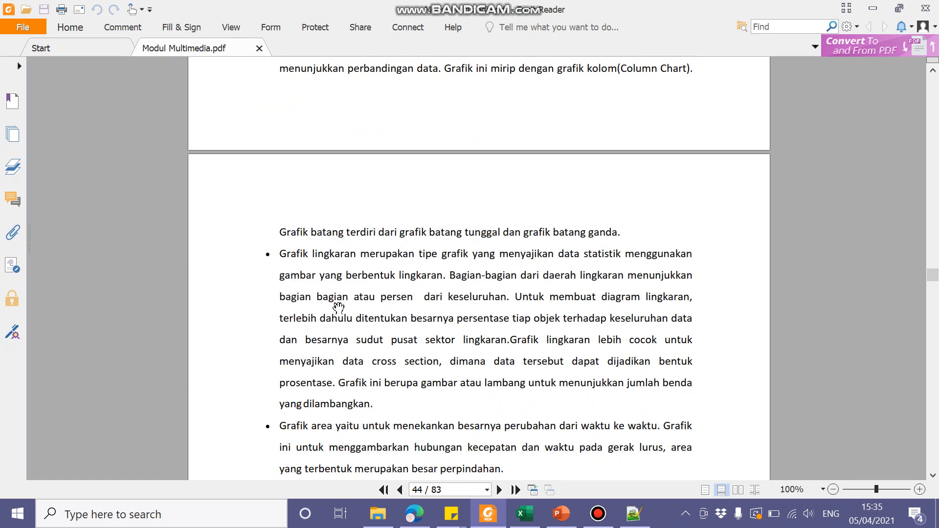
scroll(339, 307, "down", 3)
left_click_drag(310, 280, 362, 280)
scroll(369, 321, "down", 5)
scroll(372, 320, "down", 2)
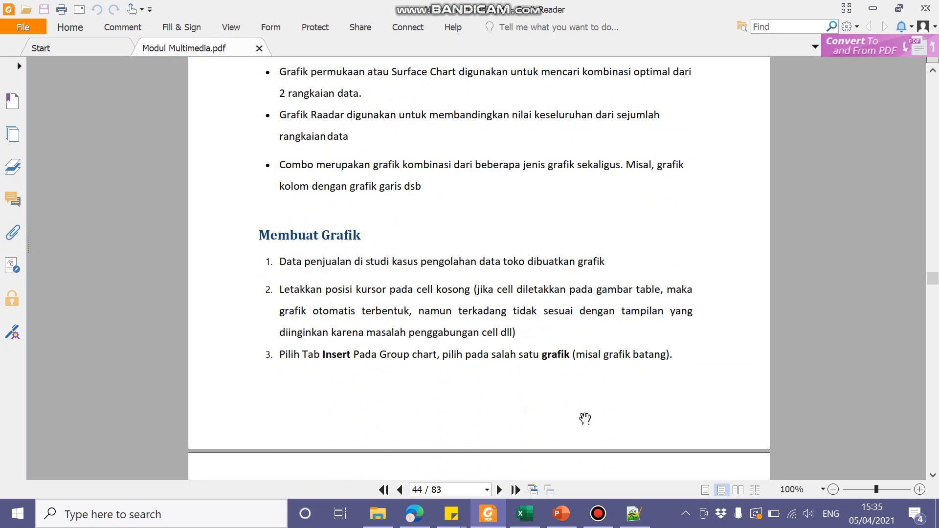
Switch to Excel and insert a blank 2-D clustered column chart on Sheet5 with empty cell F4 selected
left_click(525, 513)
left_click(471, 258)
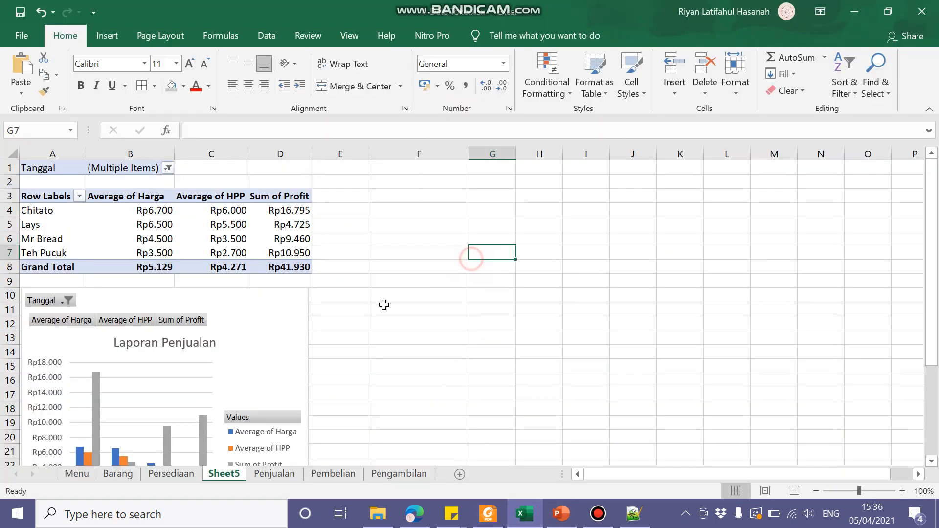
left_click(195, 360)
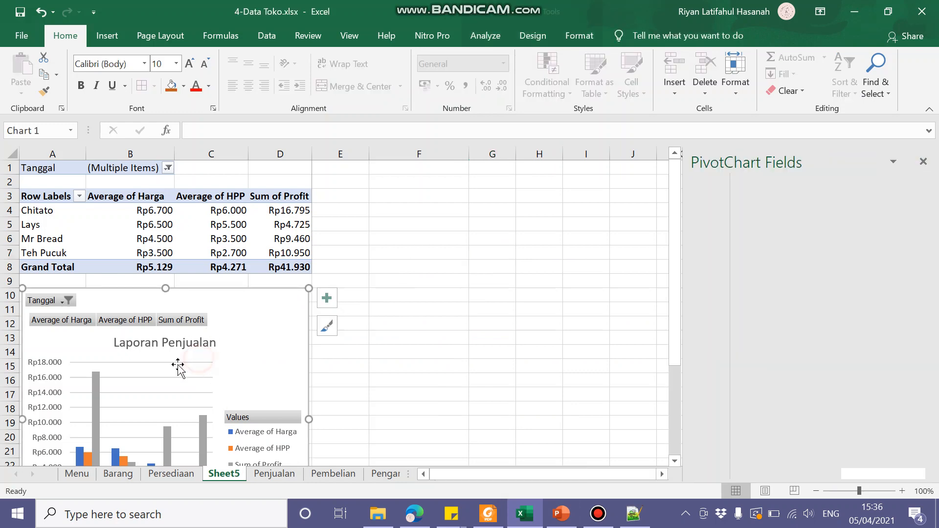
left_click(426, 208)
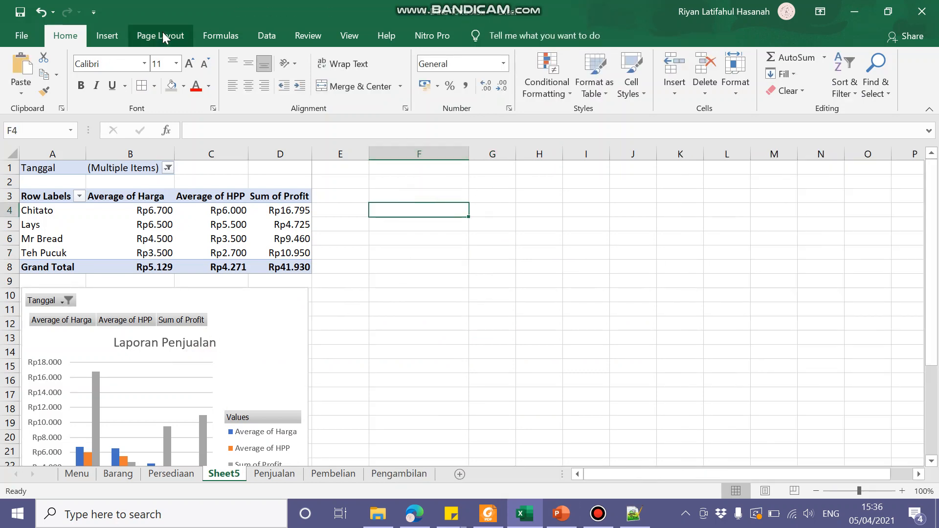
left_click(123, 41)
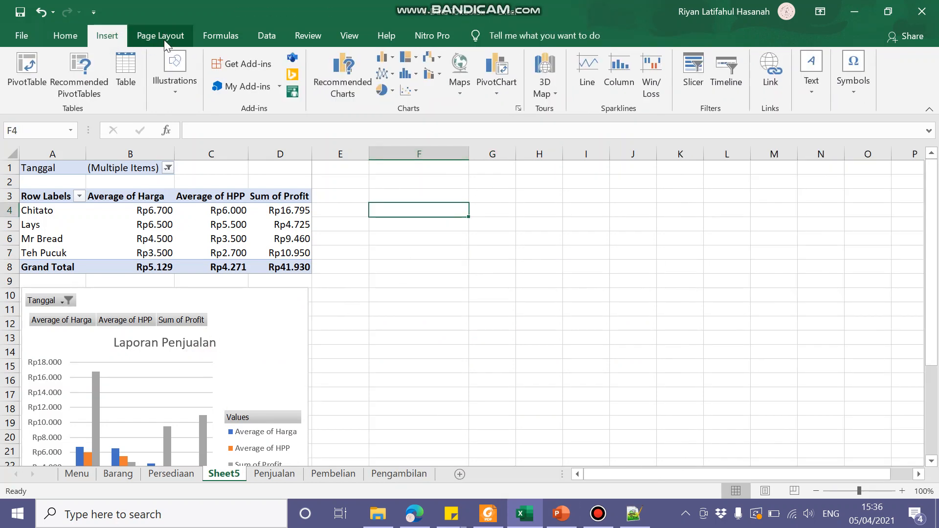
left_click(385, 59)
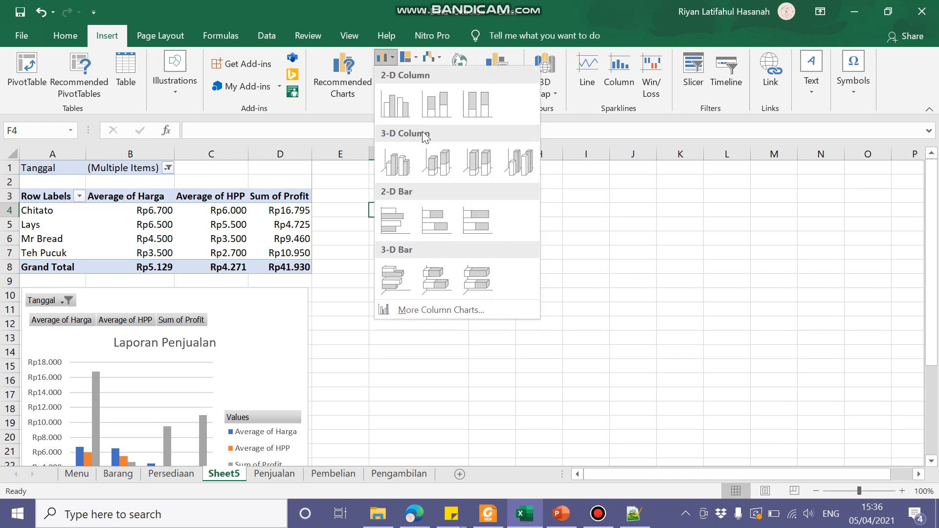
left_click(399, 108)
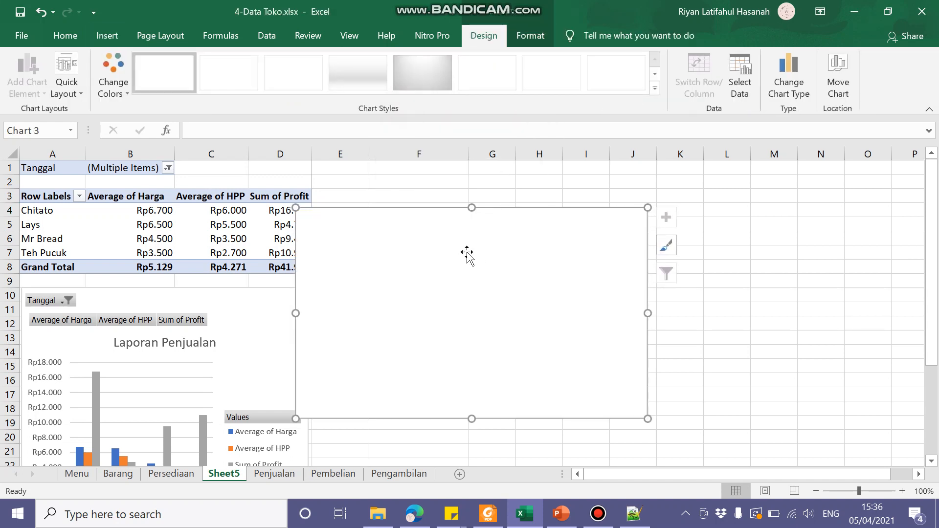
Move the blank chart to the right of the PivotTable and set its data range to B4:M11 on the Penjualan sheet
mouse_move(467, 266)
left_mouse_down()
mouse_move(553, 249)
mouse_move(544, 248)
left_mouse_up()
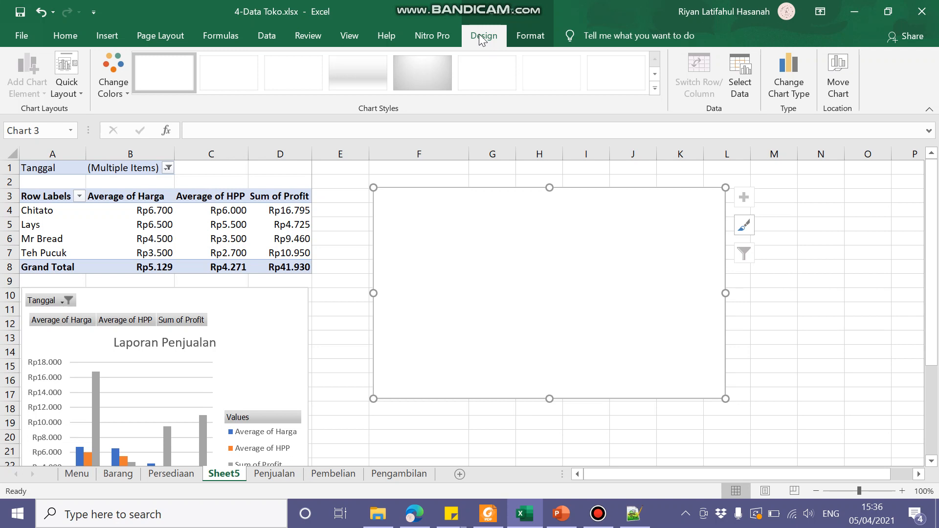
left_click(742, 87)
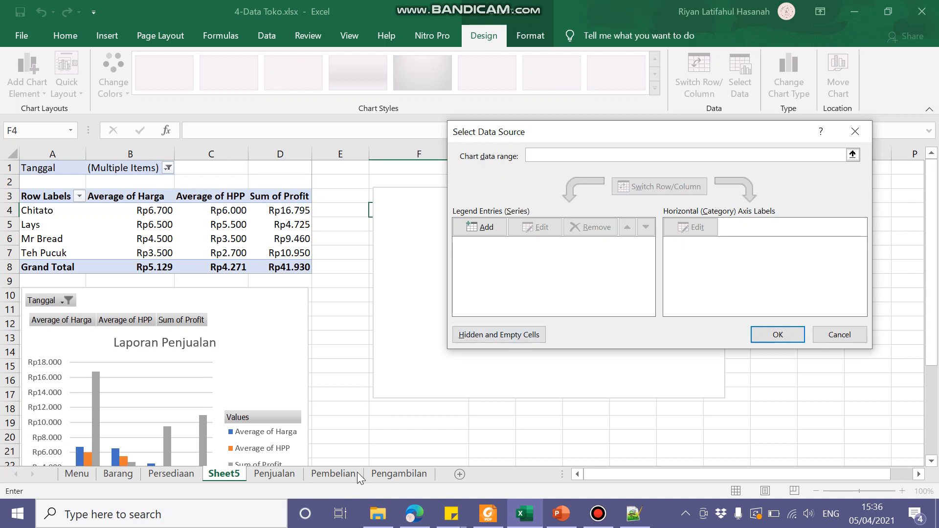
left_click(172, 474)
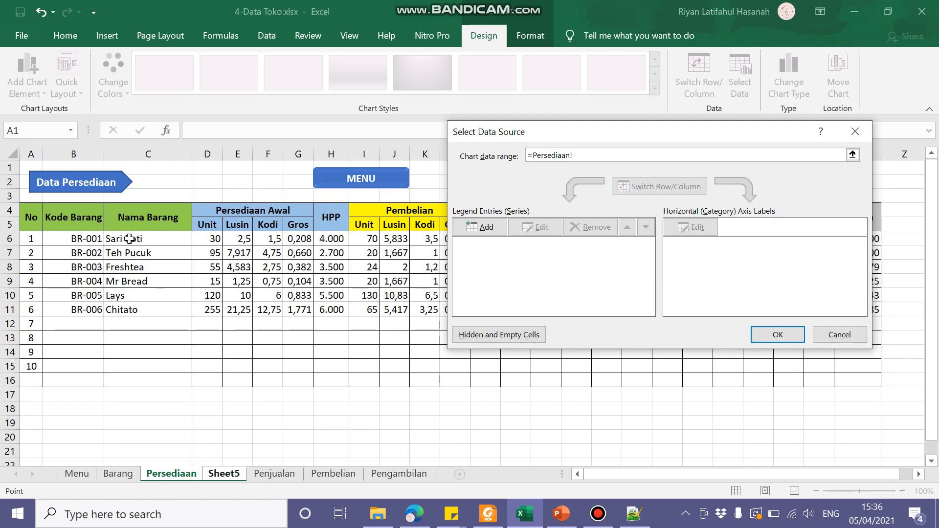
left_click(254, 477)
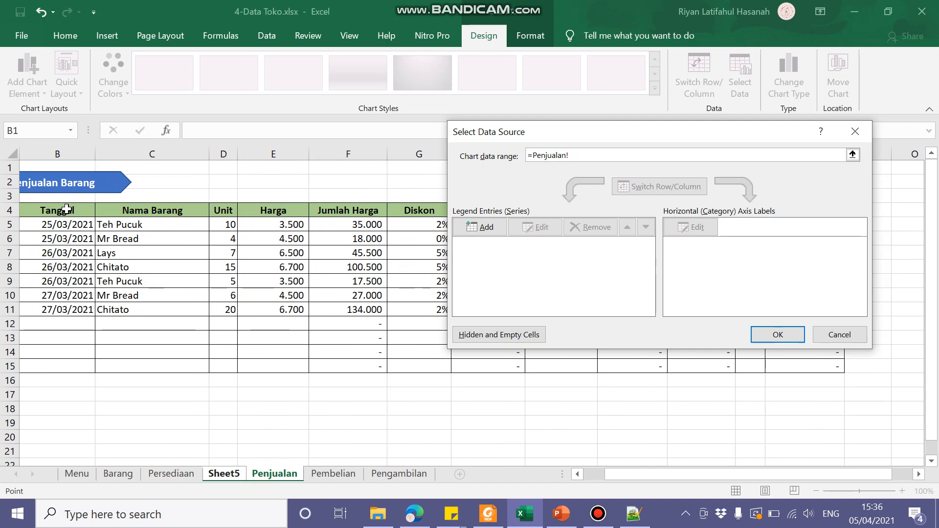
left_click_drag(66, 209, 815, 309)
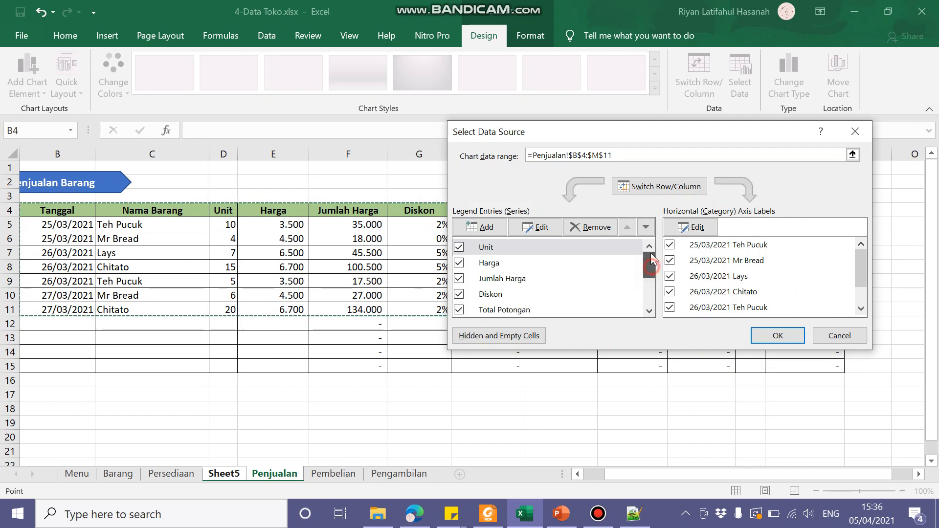
Exclude the Unit, Jumlah Harga, Diskon, Total Potongan, Ongkir, Total Bayar and Bulan series, keeping Harga, HPP and Profit, and apply the data source
left_click(459, 247)
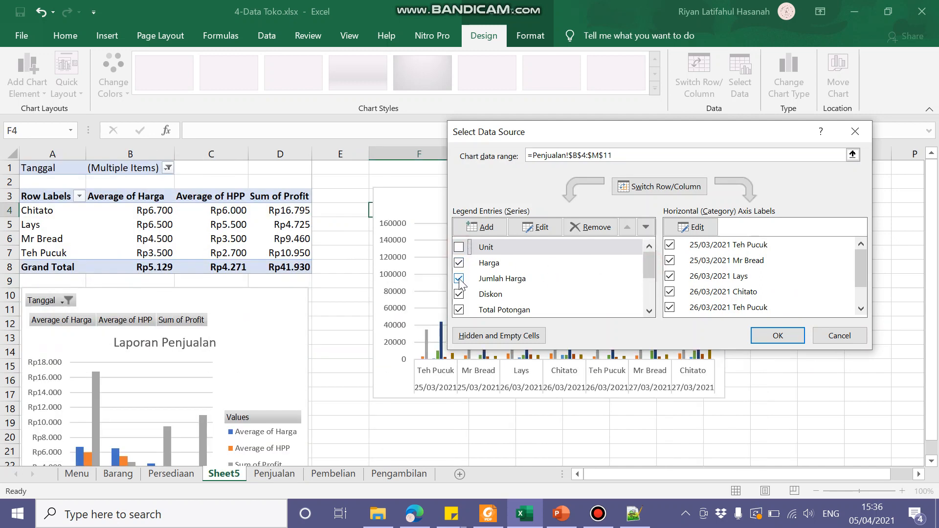
left_click(458, 279)
left_click(459, 294)
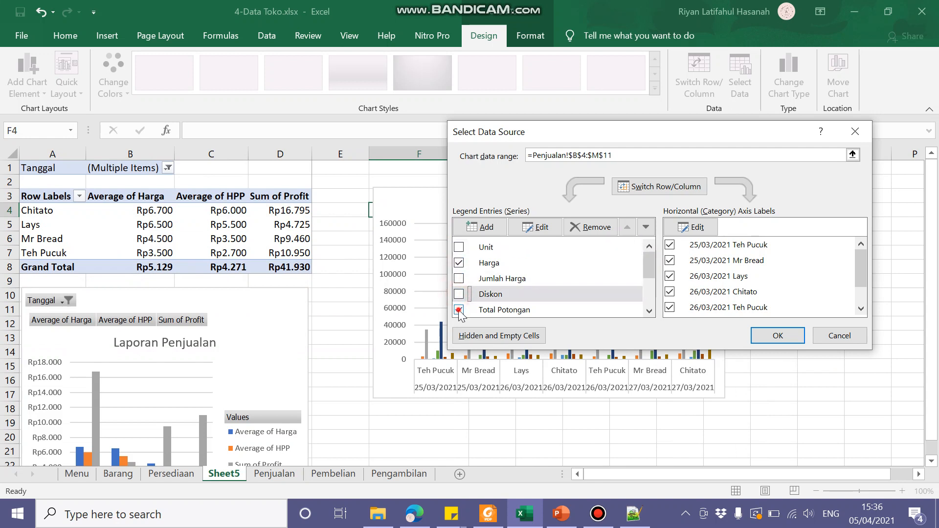
left_click(459, 310)
scroll(655, 278, "down", 2)
left_click(459, 247)
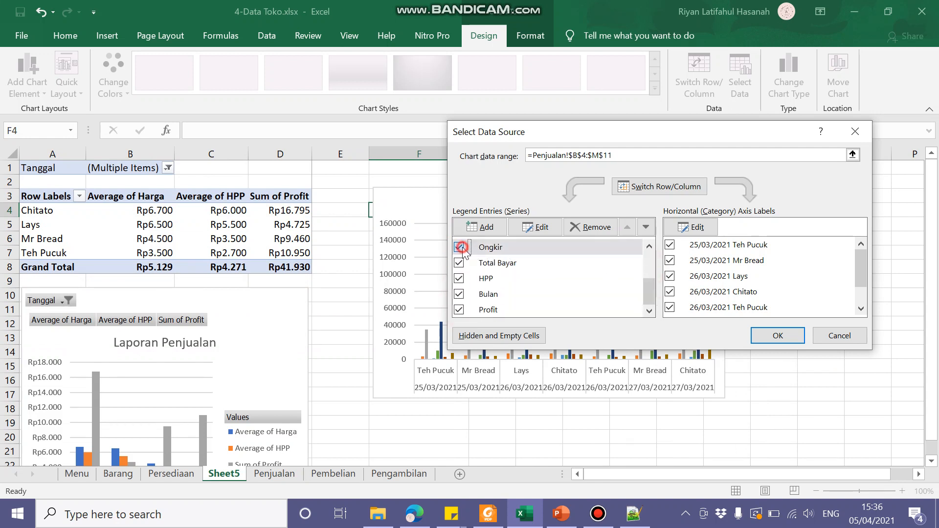
left_click(458, 263)
left_click(458, 293)
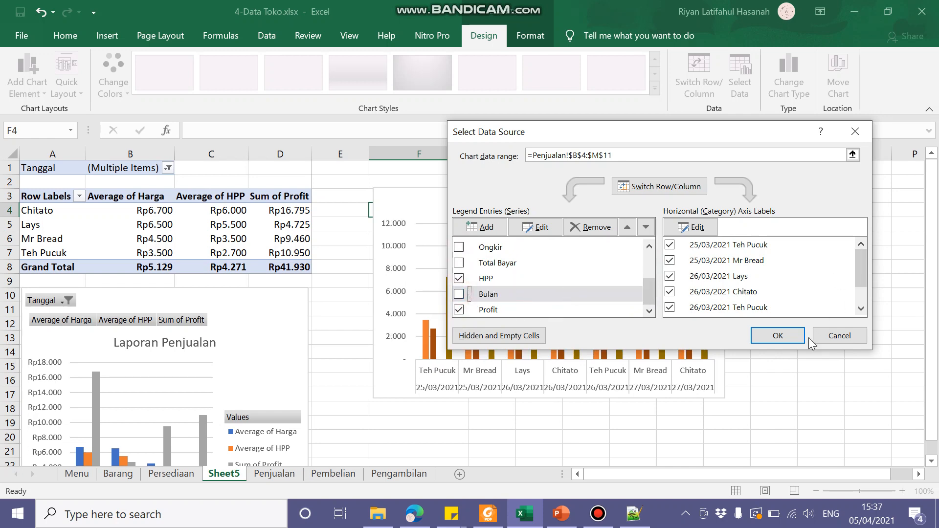
left_click(778, 335)
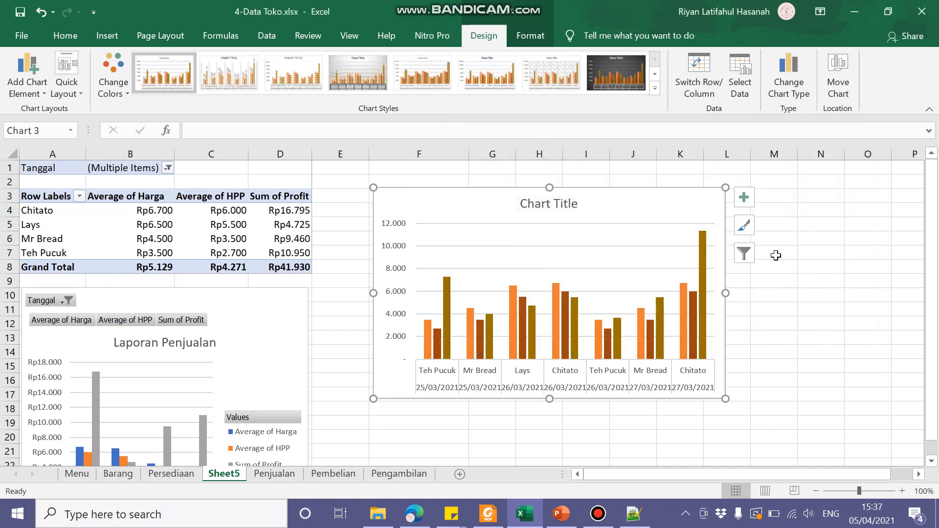
left_click(821, 266)
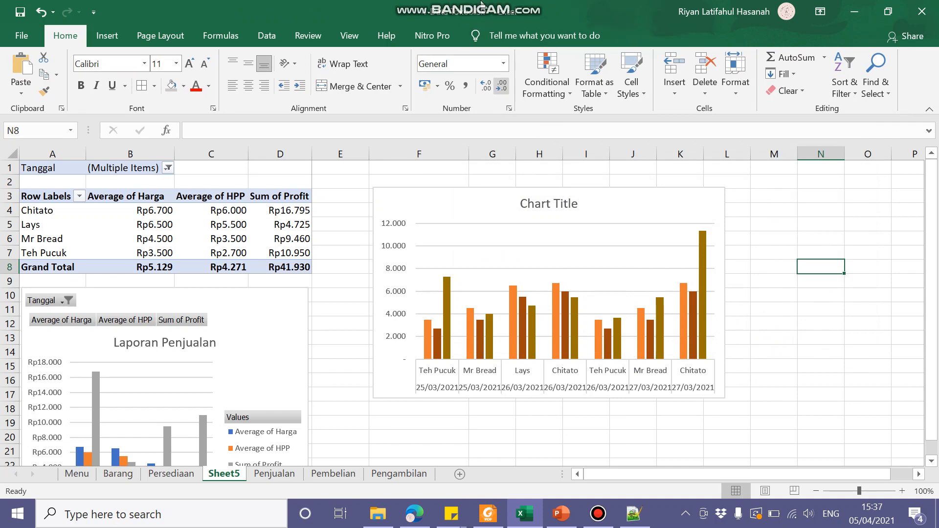
mouse_move(540, 14)
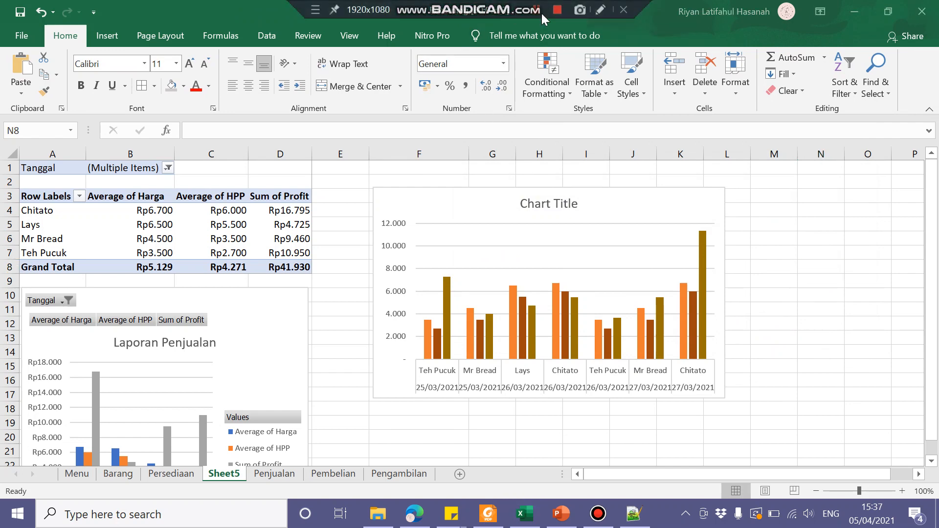
Filter the new chart's category labels to the Mr Bread entries of 25/03/2021 and 27/03/2021 in its data source
left_click(541, 200)
left_click(487, 38)
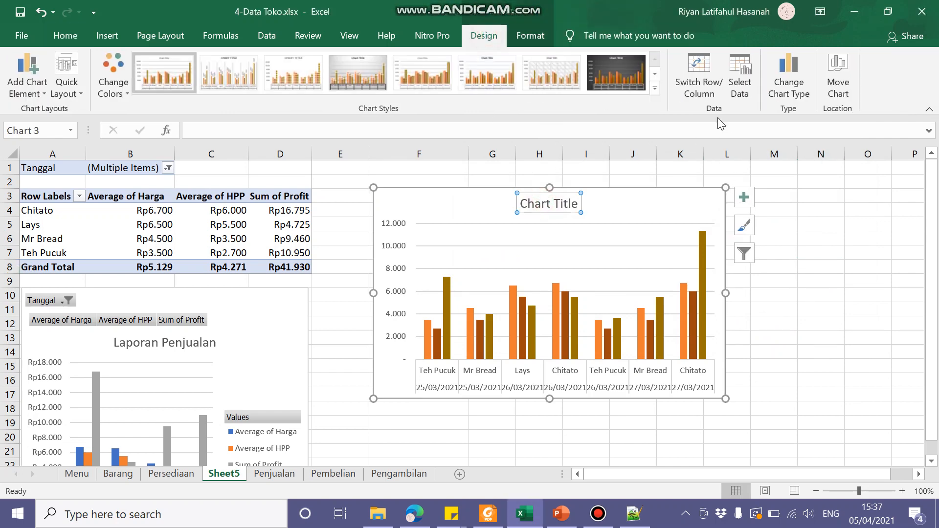
left_click(748, 89)
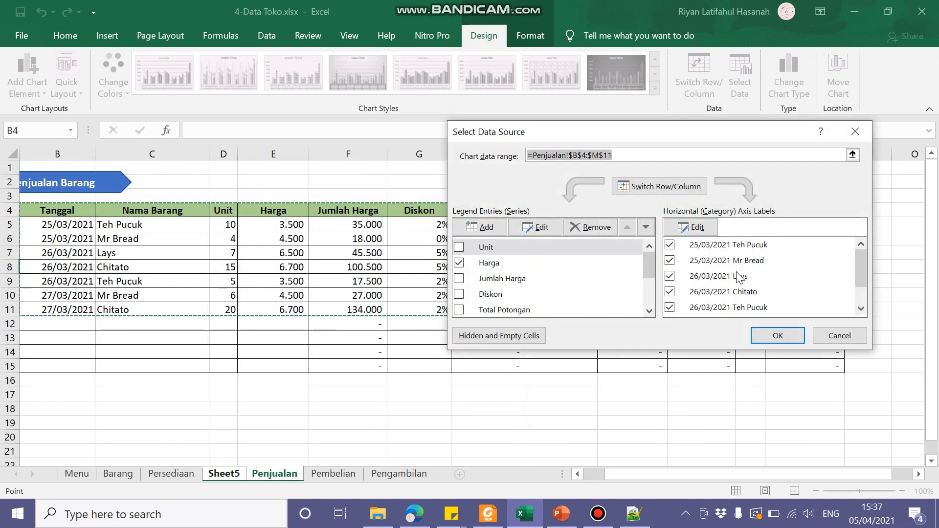
left_click(669, 245)
left_click(670, 276)
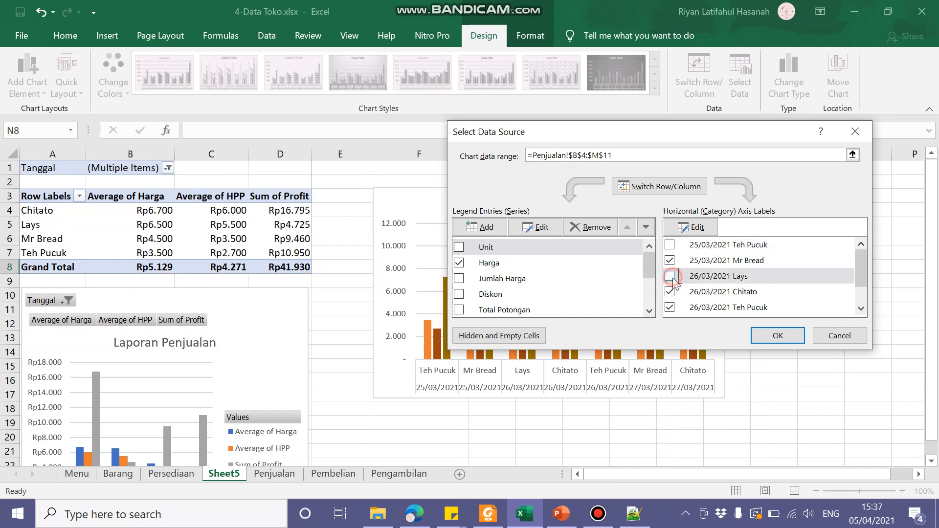
left_click(669, 291)
left_click(858, 284)
left_click_drag(861, 292, 859, 309)
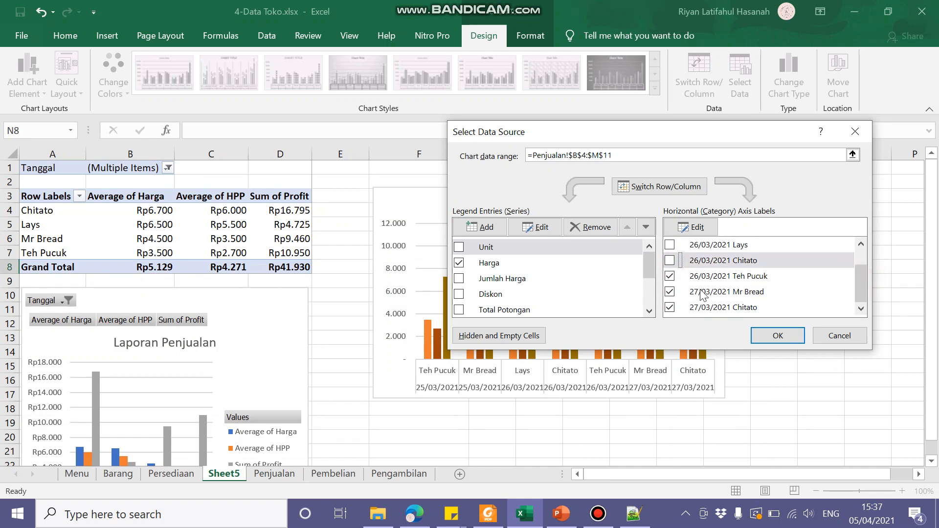
left_click(670, 276)
left_click(670, 307)
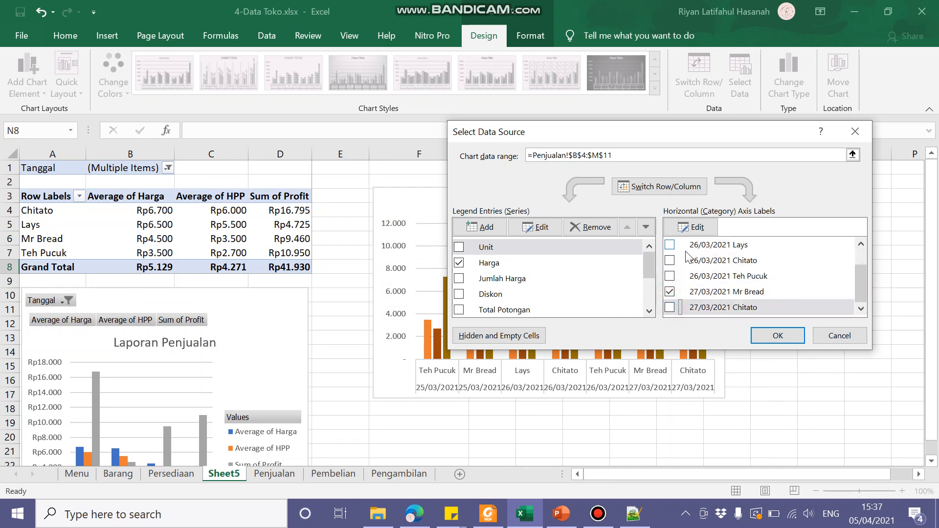
left_click(763, 336)
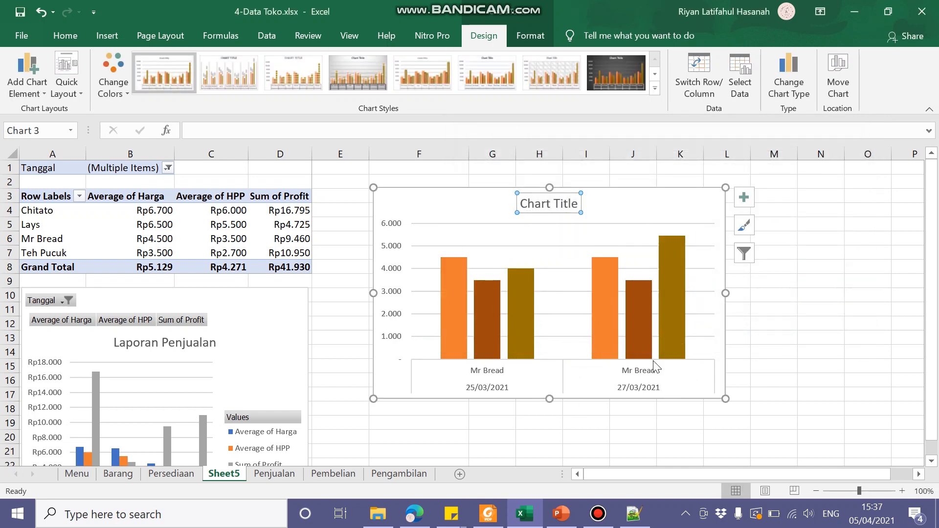
left_click(471, 391)
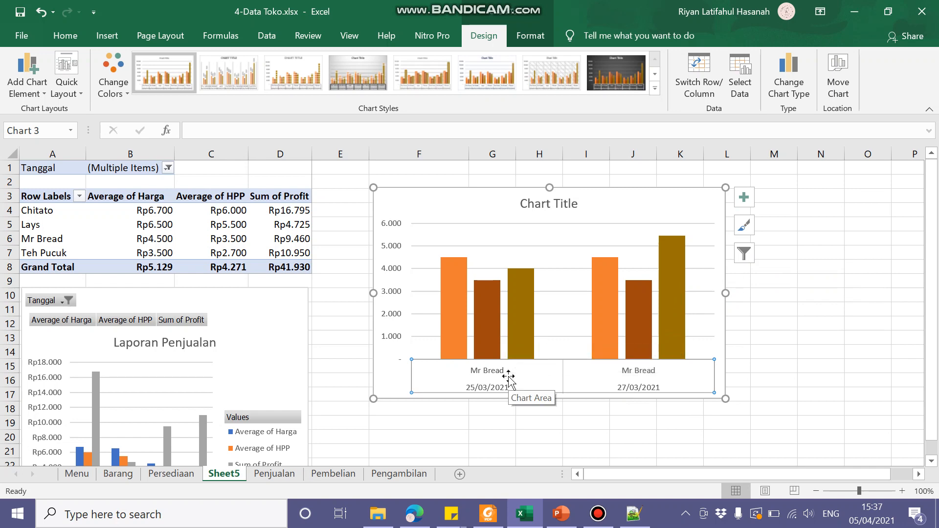
key("alt+Tab")
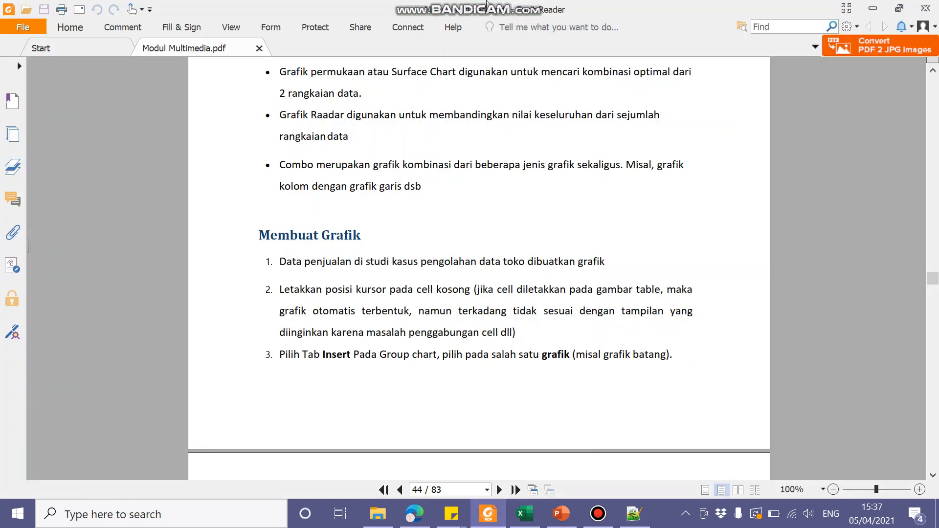
key("alt+Tab")
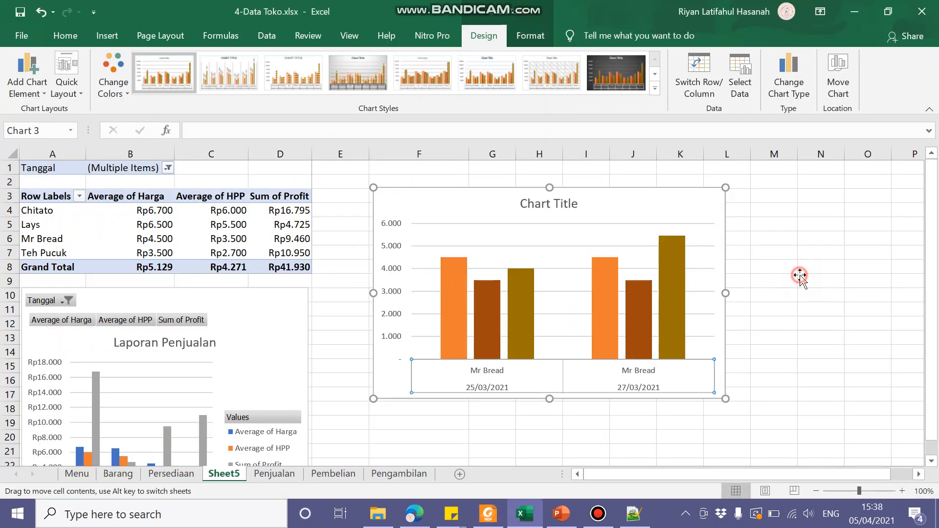
left_click(799, 275)
Apply the dark chart style with glowing outlined columns to the Mr Bread chart
left_click(566, 219)
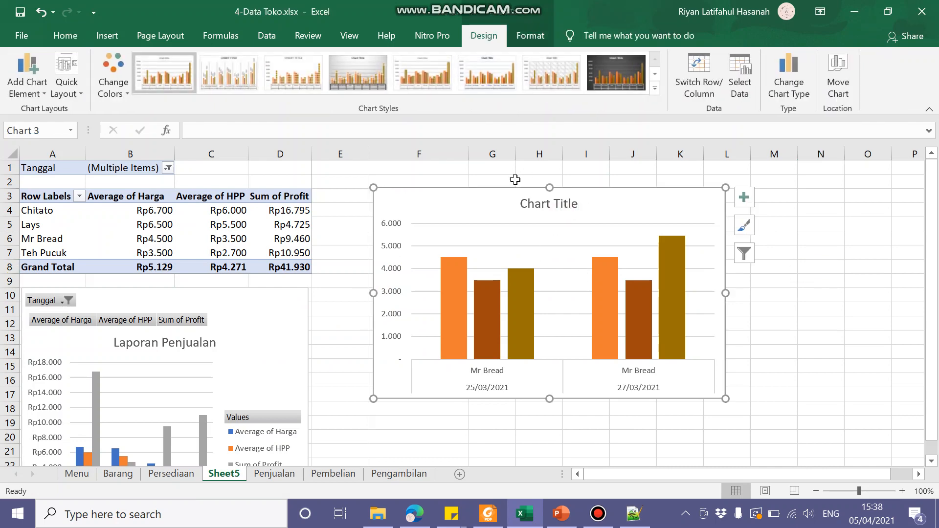
left_click(656, 86)
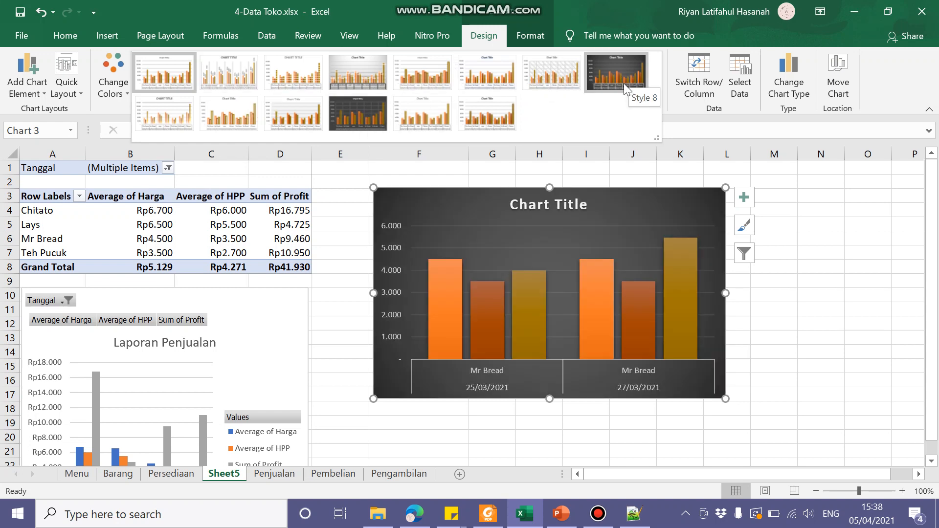
left_click(362, 121)
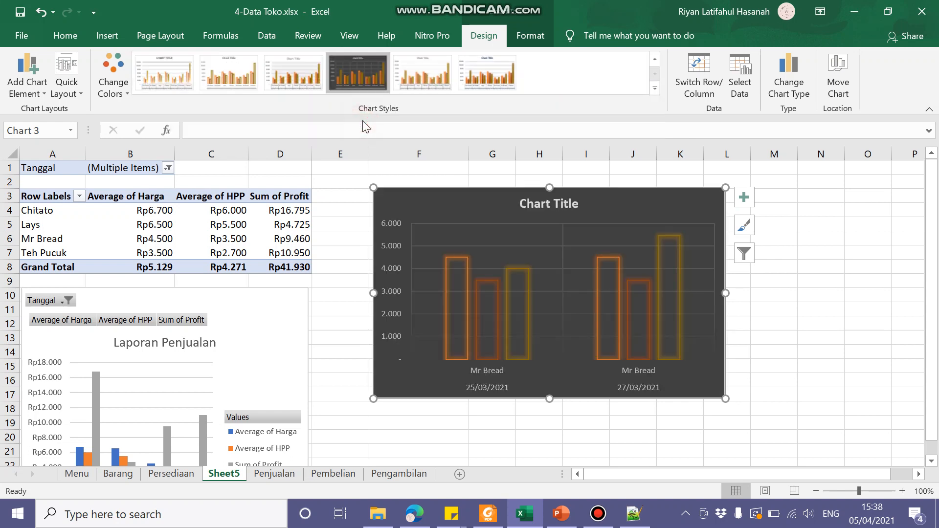
Try the quick layout with a legend beside the plot, and switch to the one with a data table and a vertical axis title
left_click(66, 95)
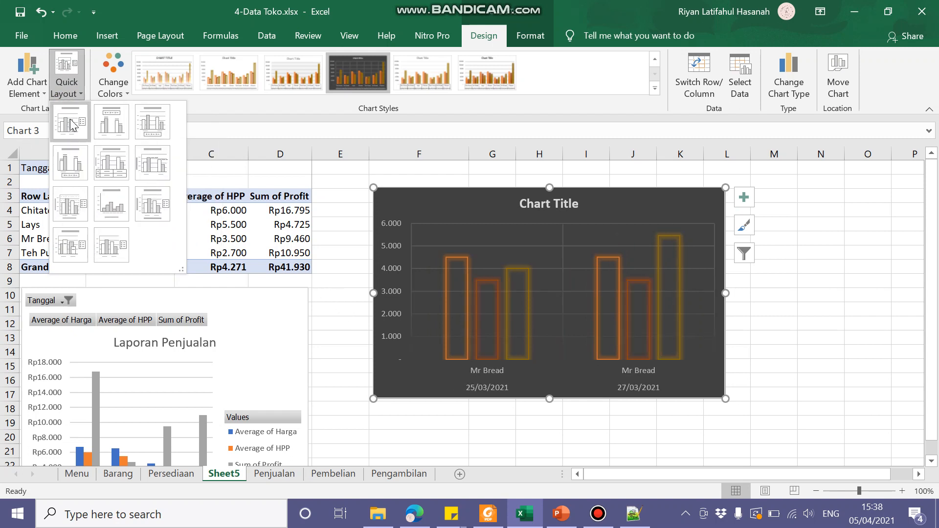
left_click(70, 120)
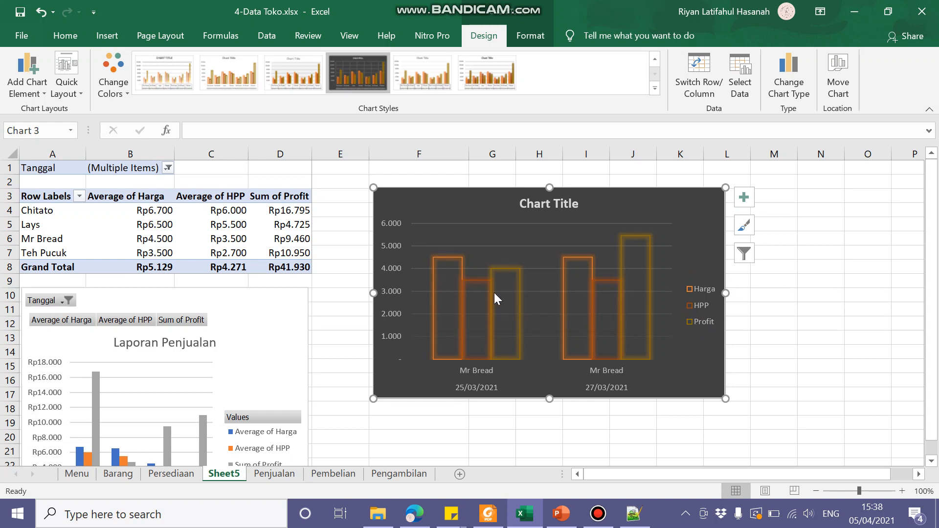
left_click(66, 73)
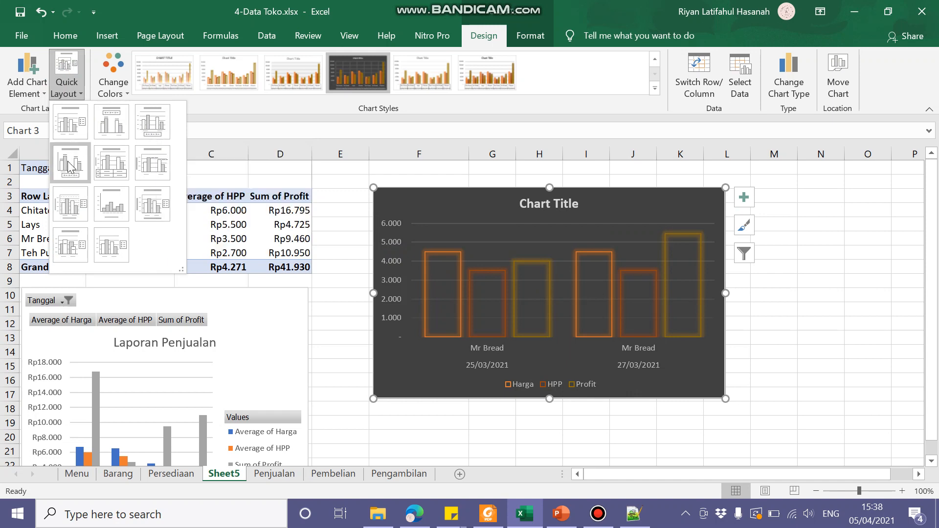
left_click(110, 163)
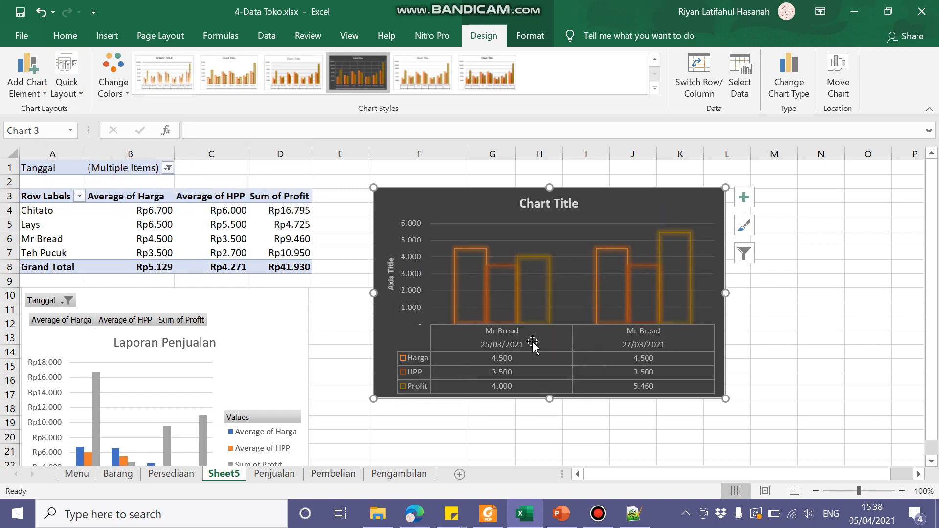
left_click(66, 82)
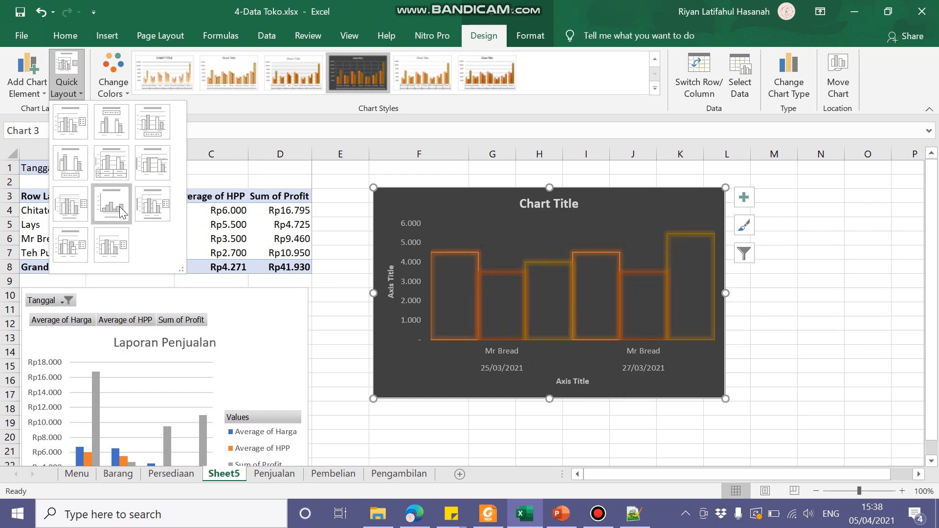
left_click(111, 247)
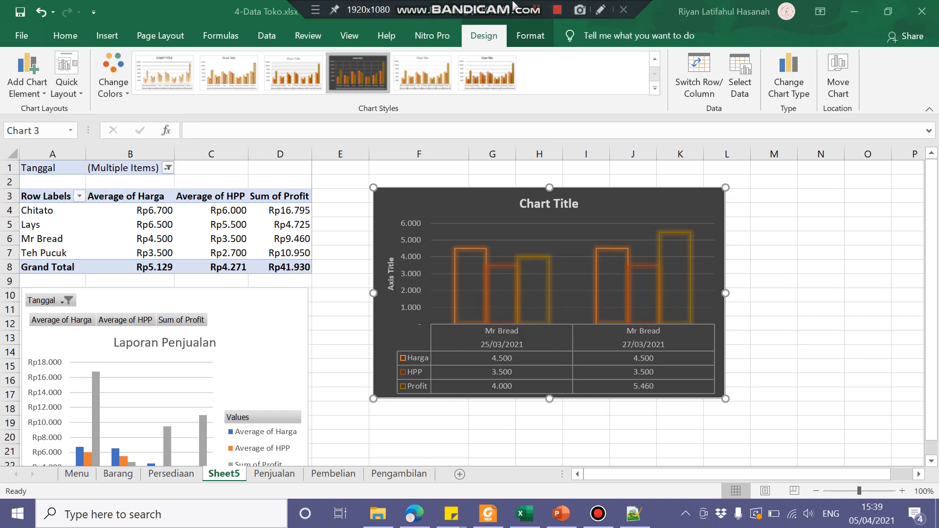
left_click(364, 184)
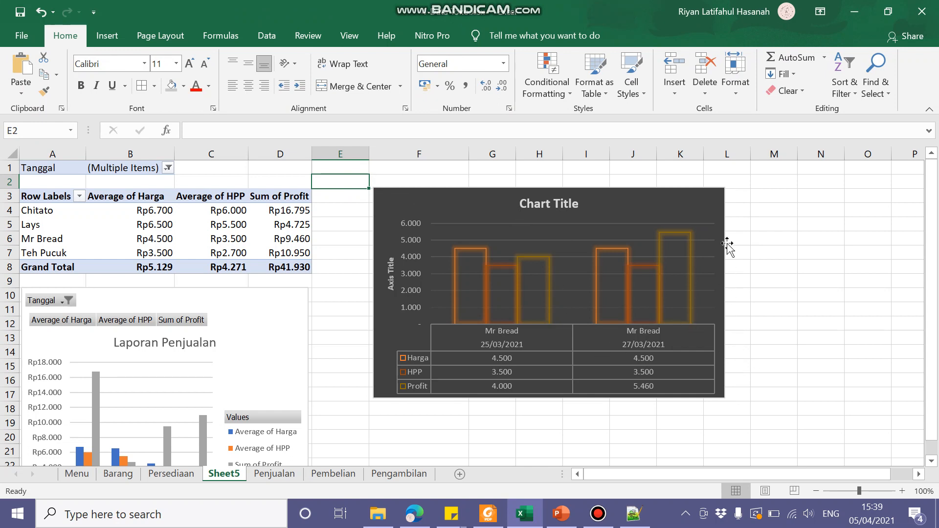
left_click(732, 168)
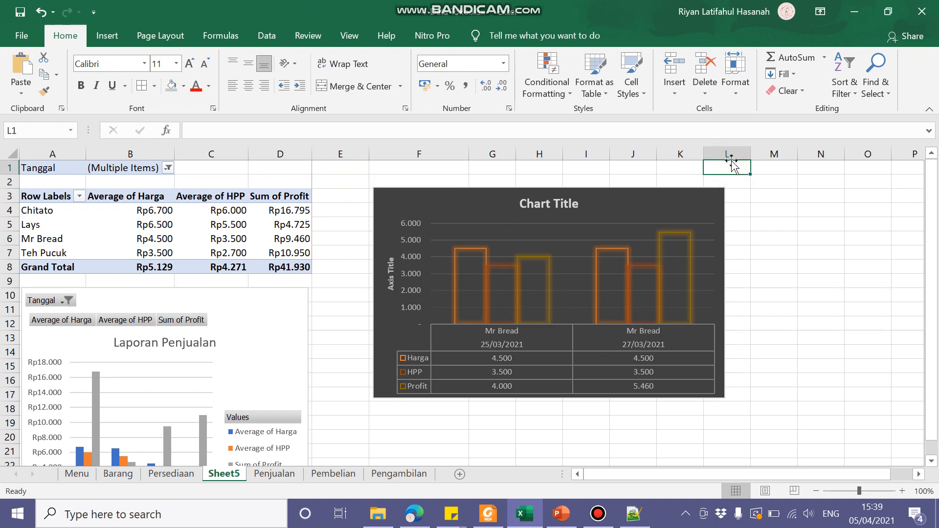
key("Left")
key("Left")
key("Left")
key("Left")
key("Left")
key("Left")
key("Left")
key("Left")
key("Left")
key("Left")
key("Left")
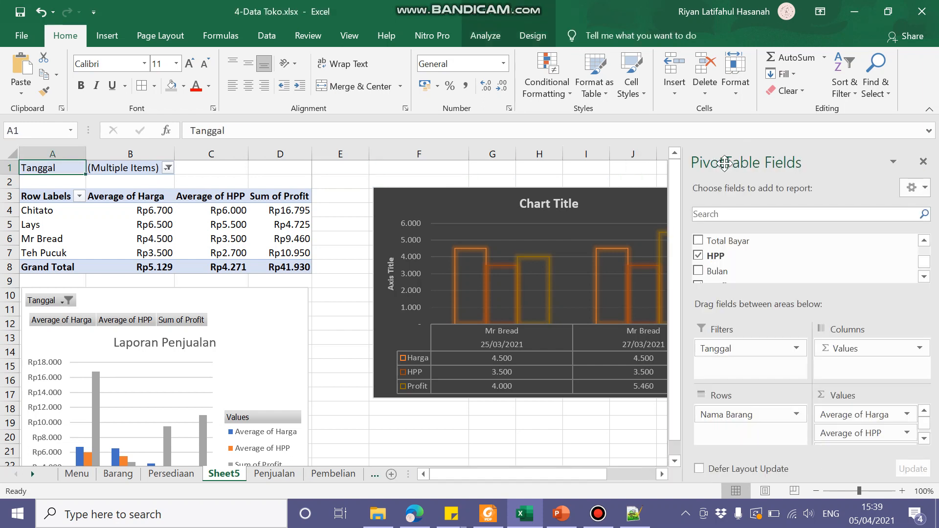
left_click(580, 169)
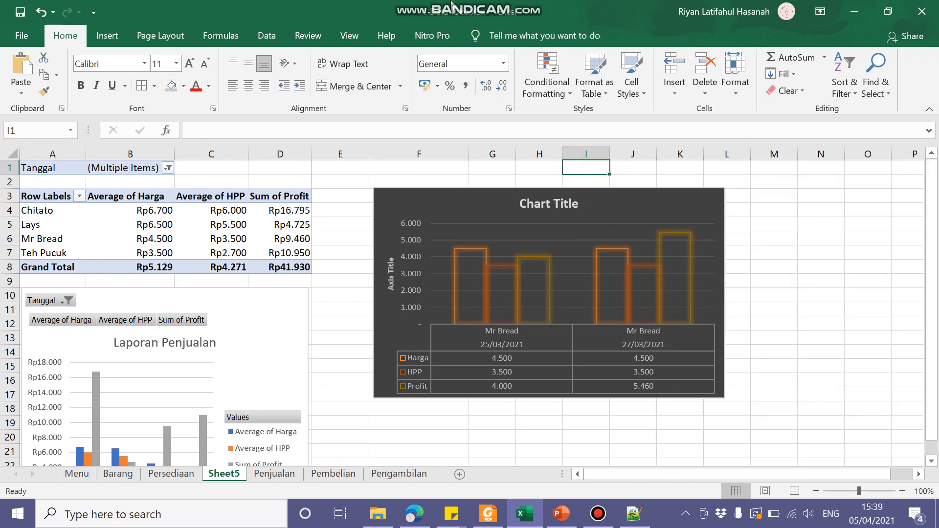
mouse_move(429, 5)
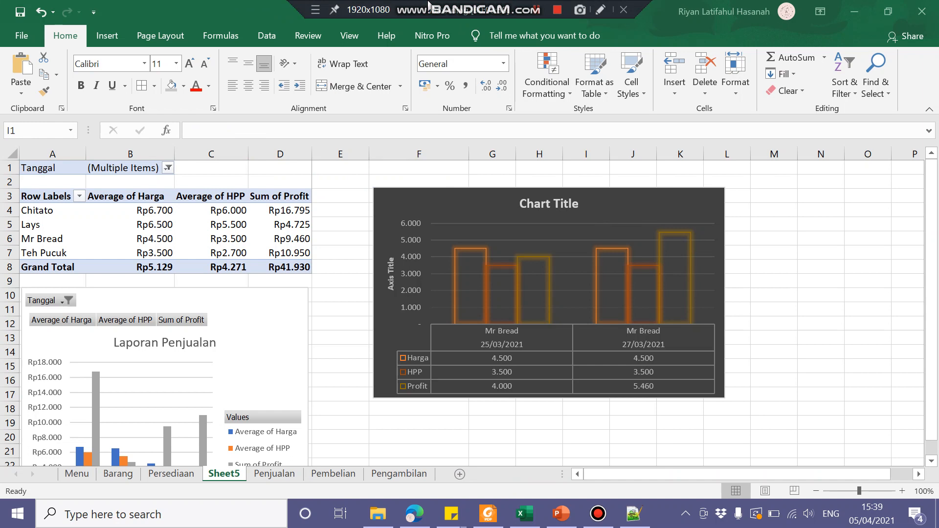